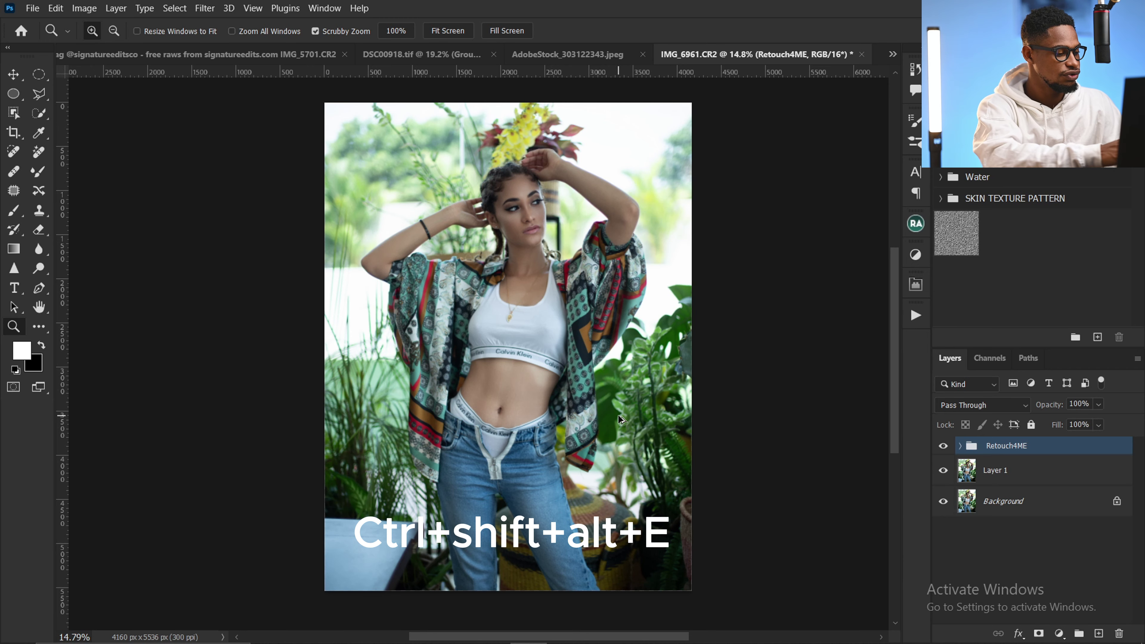
Stamp all visible layers into a new merged Layer 2 at the top of the stack.
{"action": "key", "text": "ctrl+shift+alt+e"}
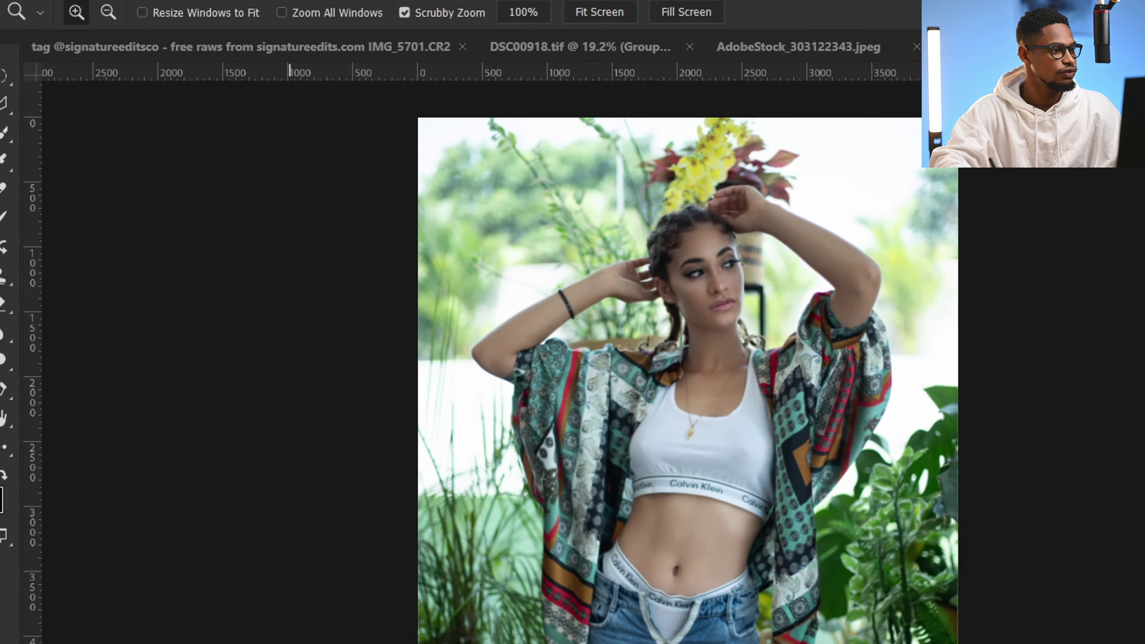
{"action": "left_click", "coordinate": [297, 10]}
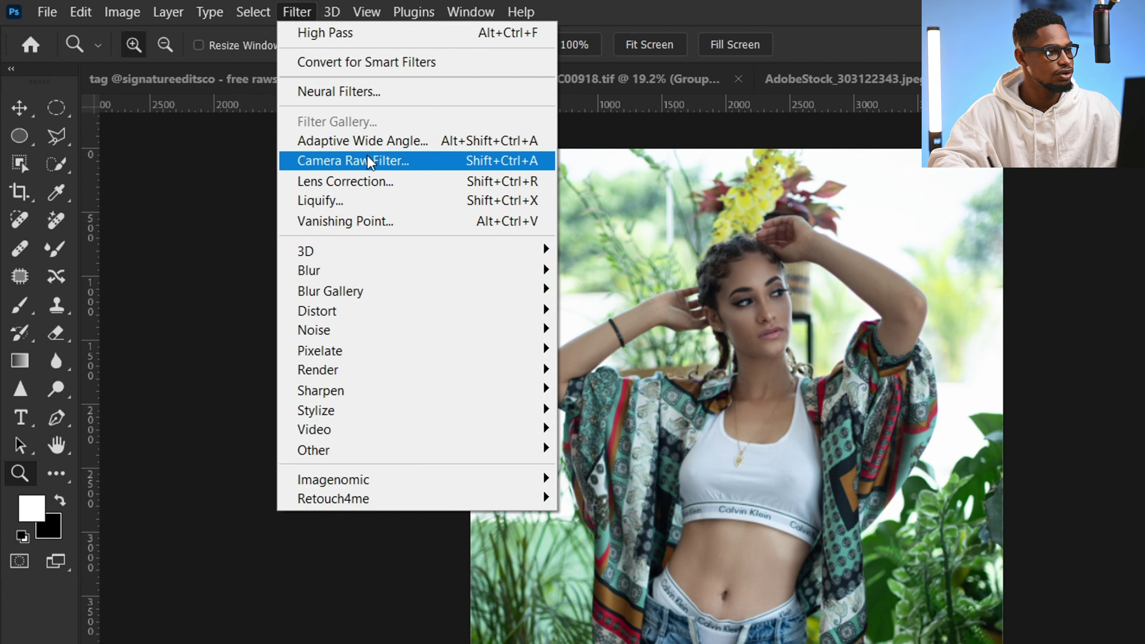
In Camera Raw Filter, set Calibration's Blue Primary Saturation to +75 and compare before/after.
{"action": "left_click", "coordinate": [375, 164]}
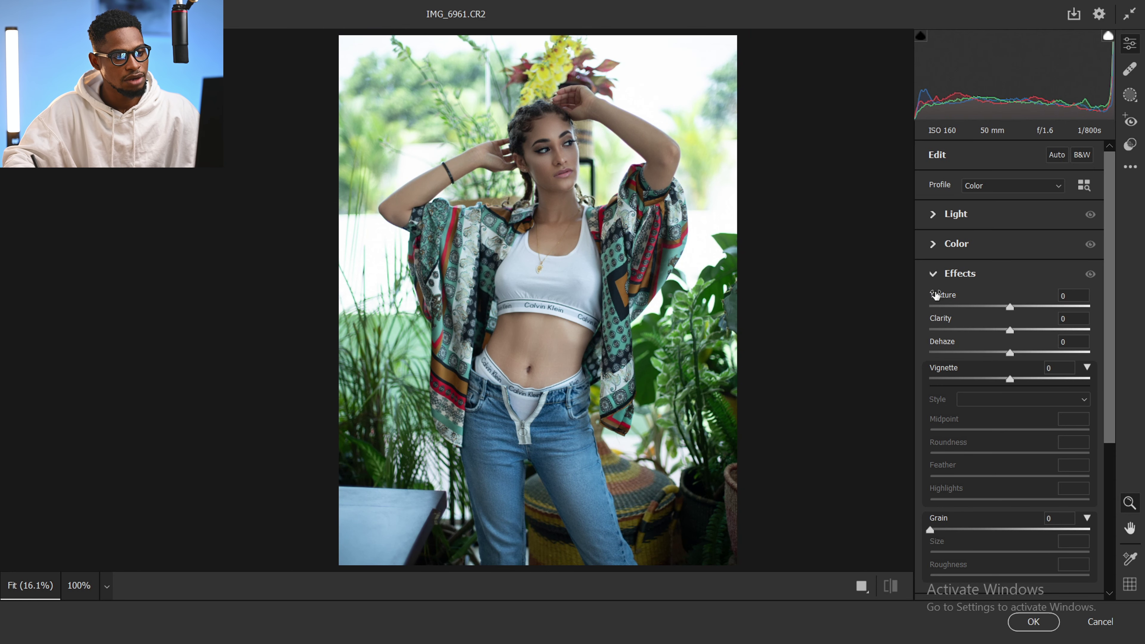
{"action": "left_click", "coordinate": [934, 275]}
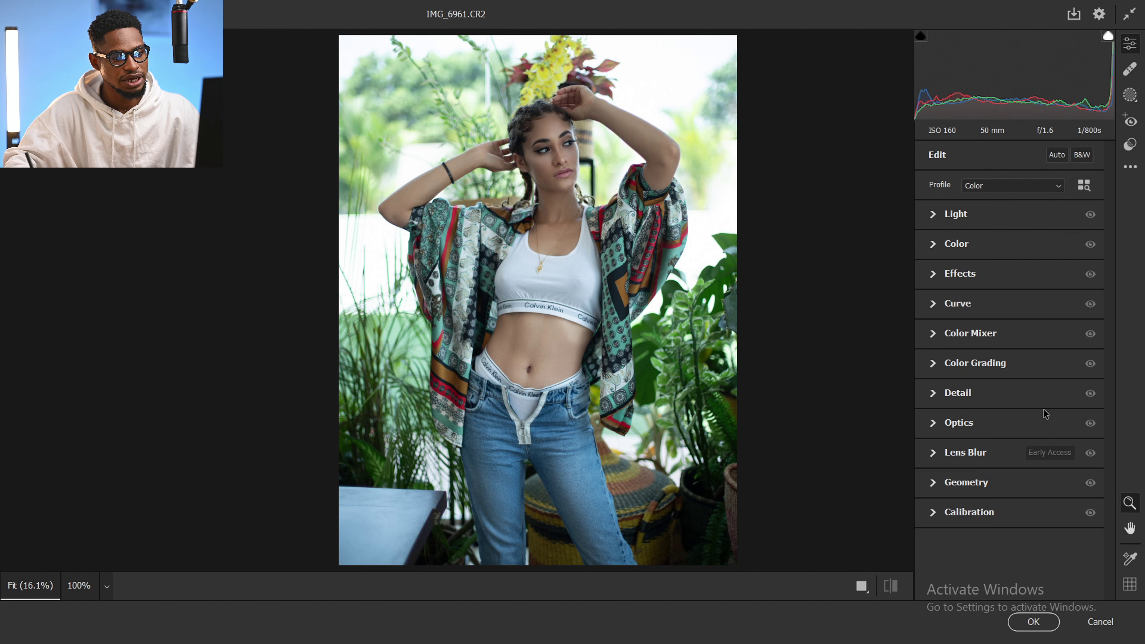
{"action": "left_click", "coordinate": [934, 513]}
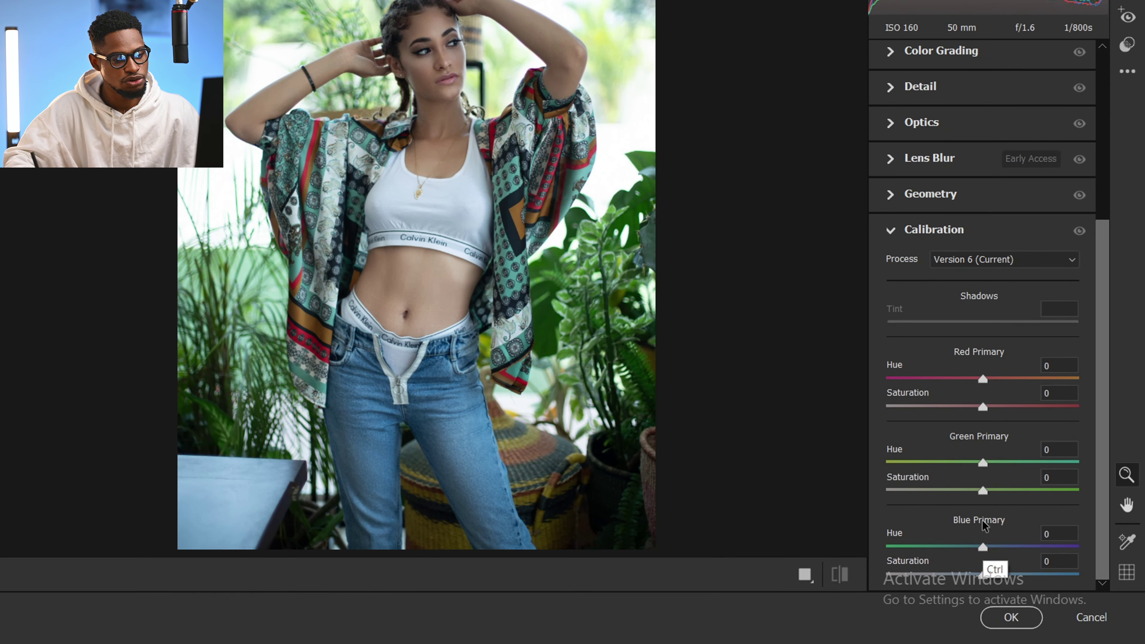
{"action": "left_click", "coordinate": [1012, 585]}
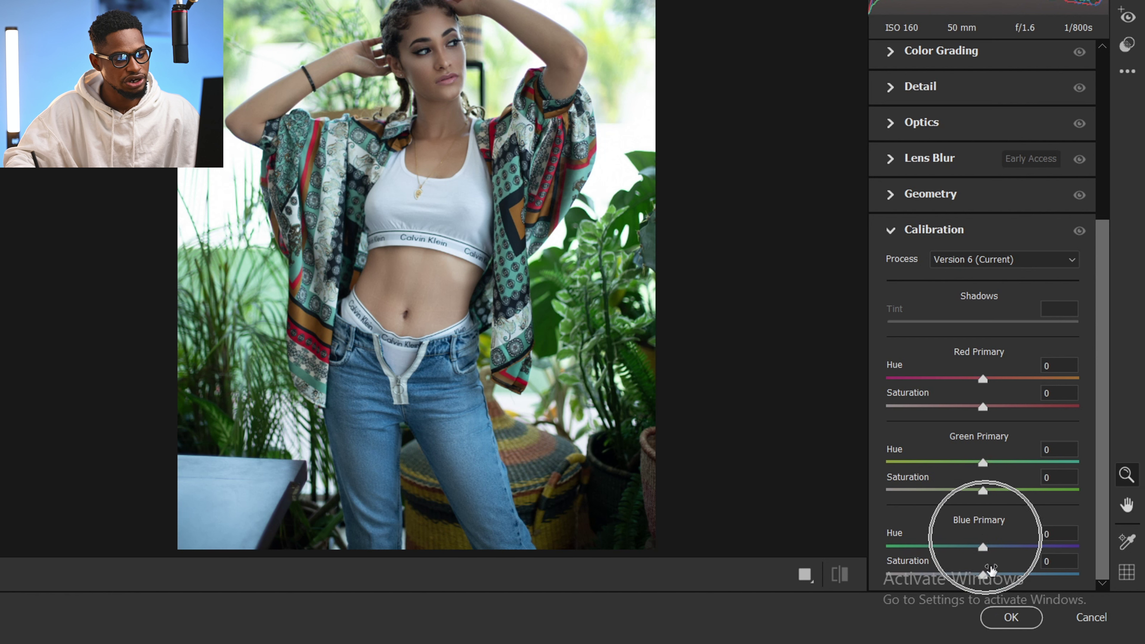
{"action": "left_click_drag", "start_coordinate": [991, 571], "coordinate": [1055, 581]}
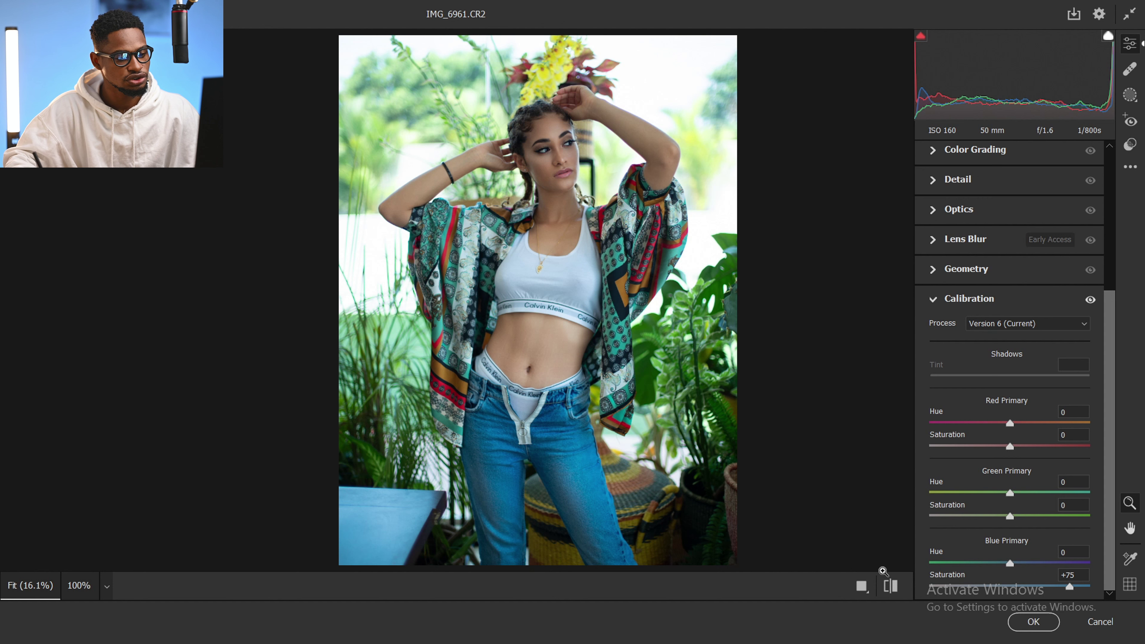
{"action": "left_click", "coordinate": [891, 587]}
{"action": "left_click", "coordinate": [897, 592]}
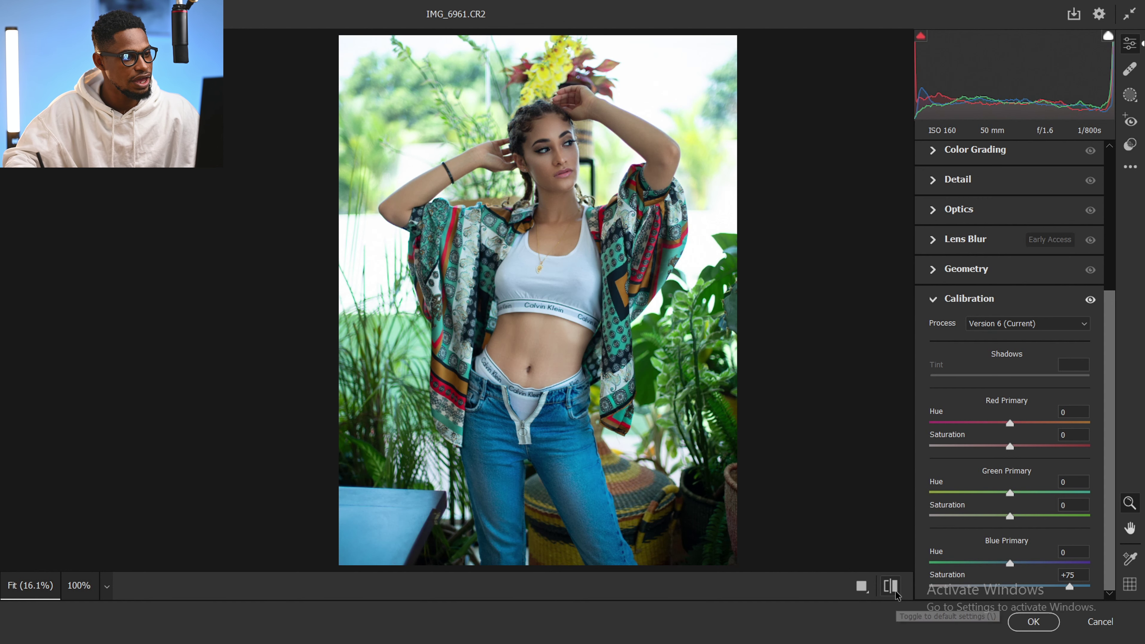
{"action": "left_click", "coordinate": [897, 594]}
{"action": "left_click", "coordinate": [897, 593]}
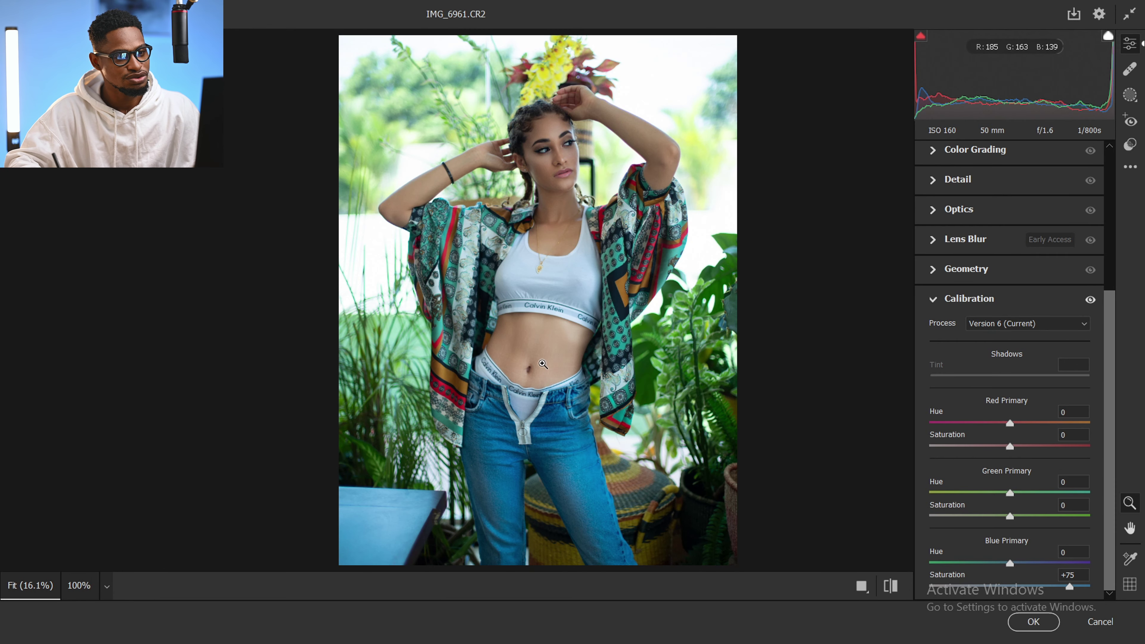
Create a Background mask and give it Highlights -71 and Exposure -0.50.
{"action": "left_click", "coordinate": [1130, 96]}
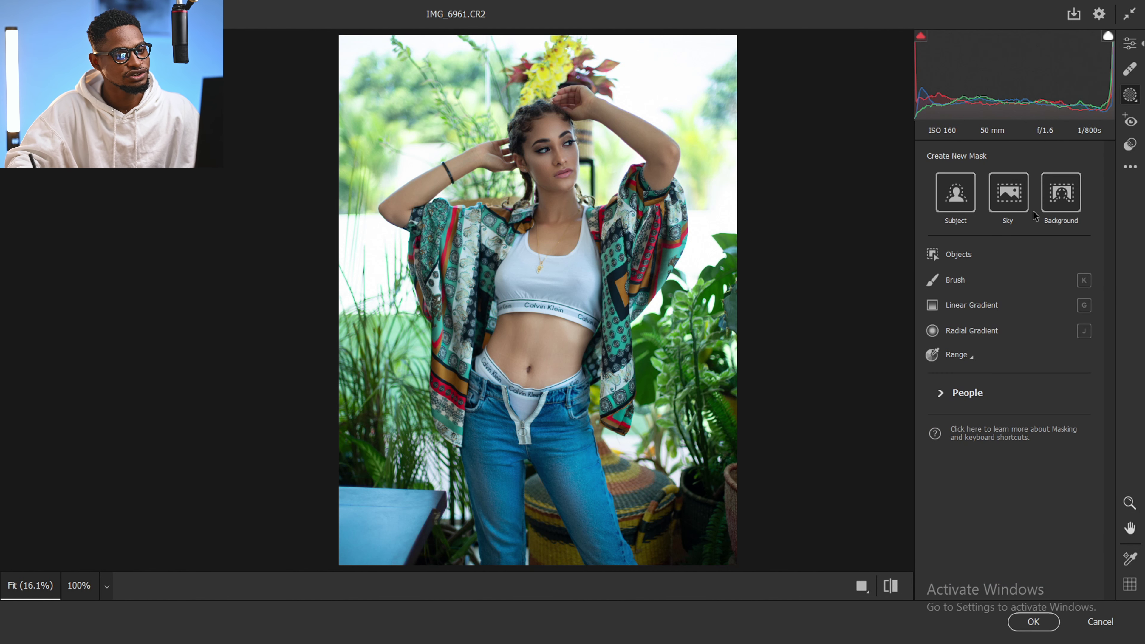
{"action": "left_click", "coordinate": [1061, 199]}
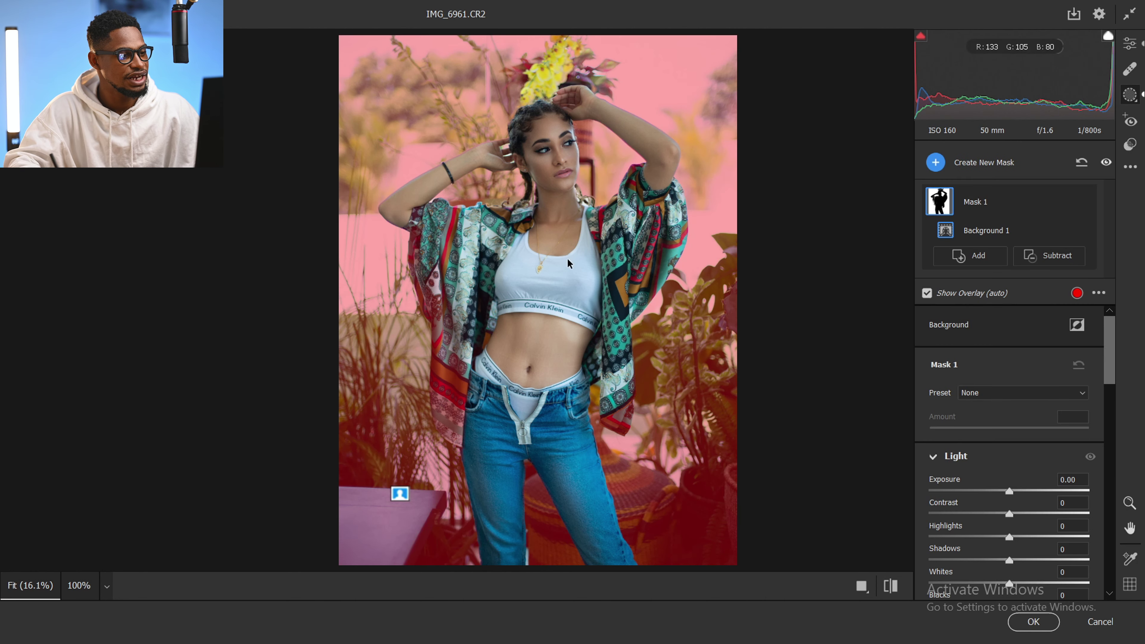
{"action": "left_click", "coordinate": [1009, 538]}
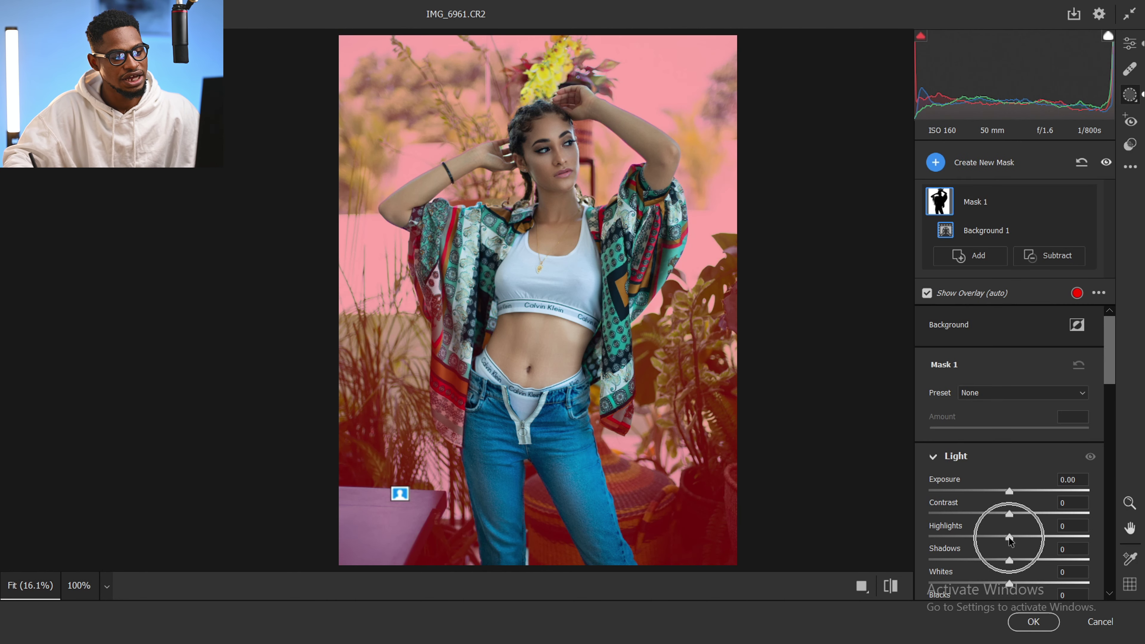
{"action": "left_click_drag", "start_coordinate": [1010, 539], "coordinate": [998, 542]}
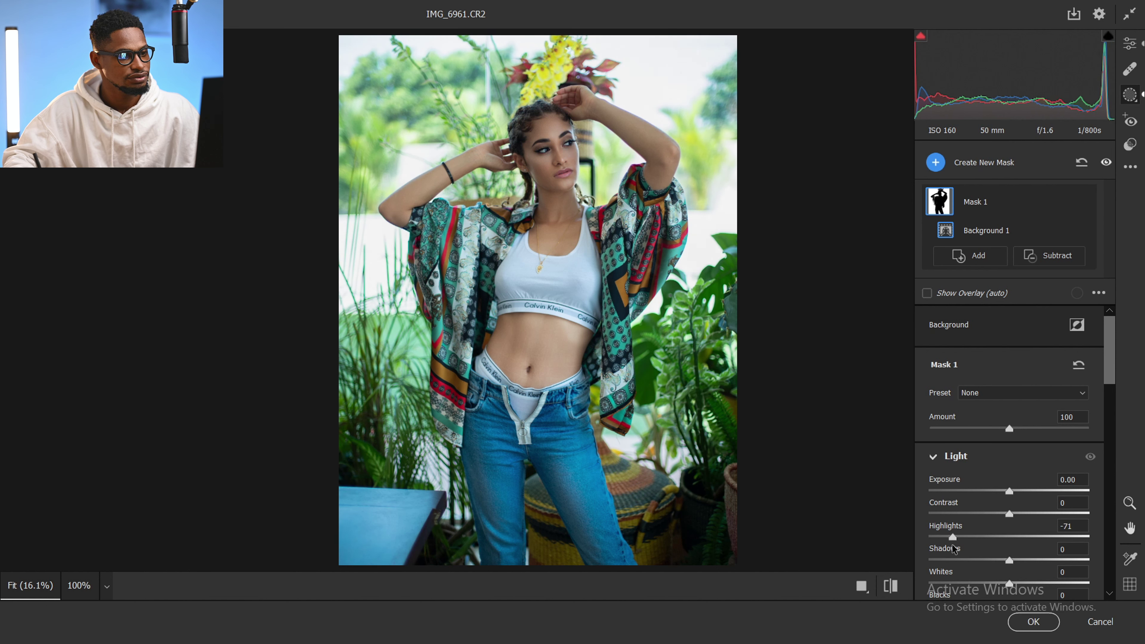
{"action": "left_click", "coordinate": [1010, 492]}
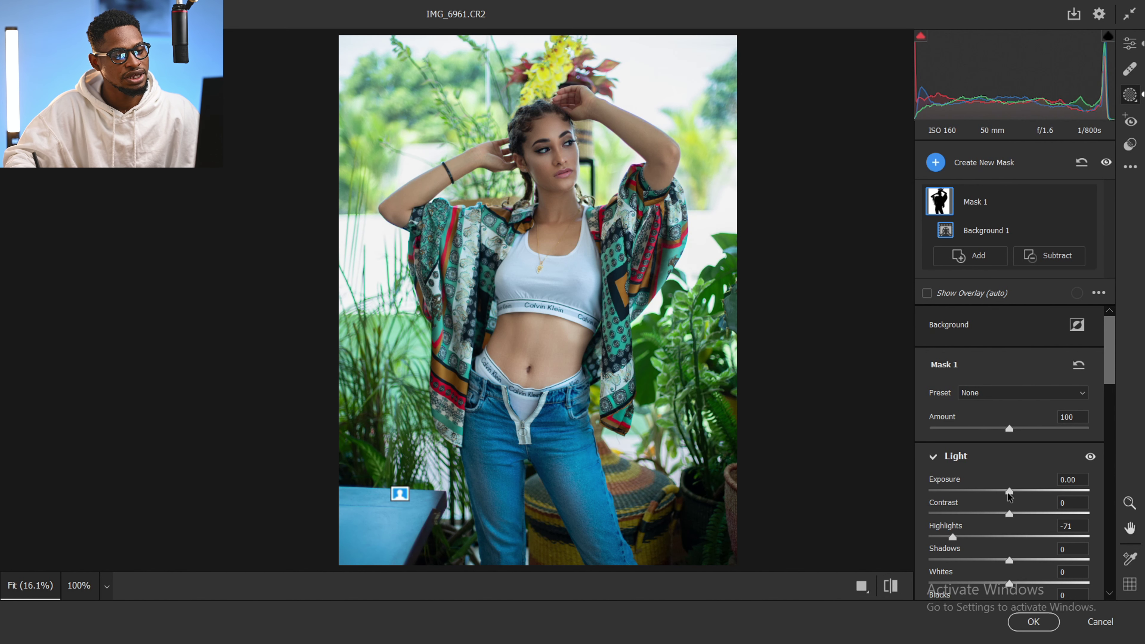
{"action": "left_click_drag", "start_coordinate": [1006, 490], "coordinate": [1000, 492]}
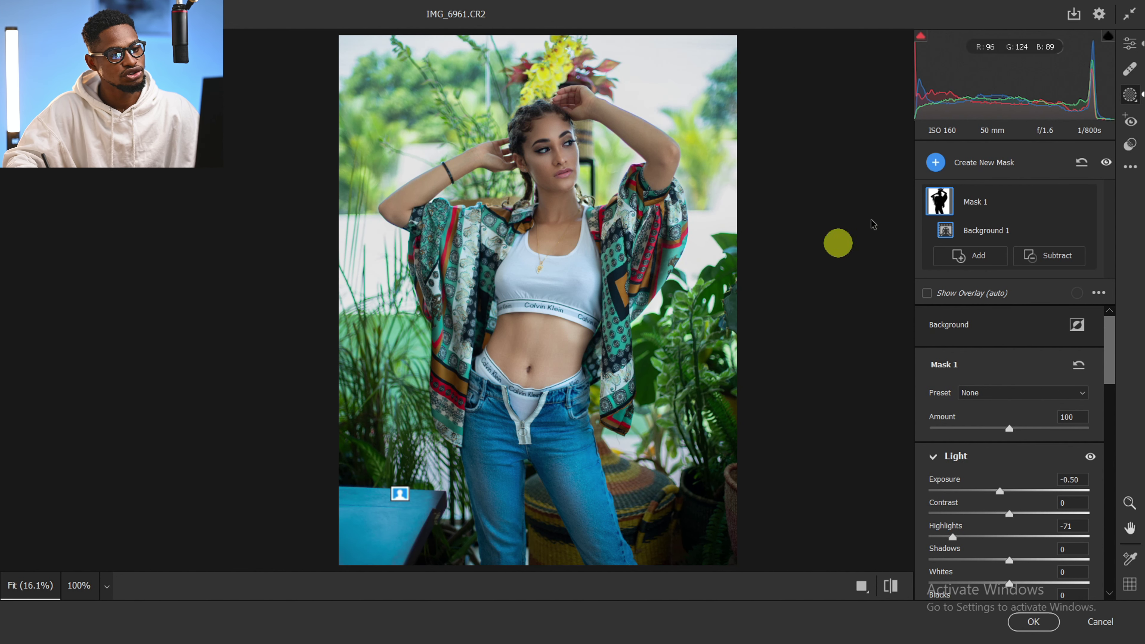
Add a Select Subject mask on the model with Exposure +0.25, then compare before/after.
{"action": "left_click", "coordinate": [939, 163]}
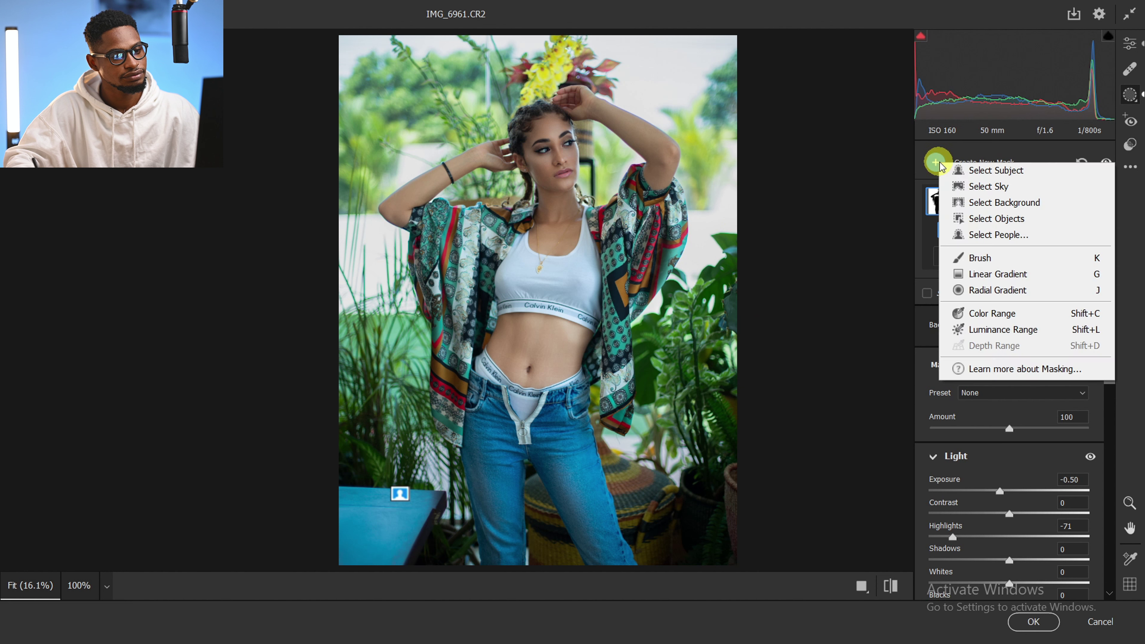
{"action": "left_click", "coordinate": [979, 174]}
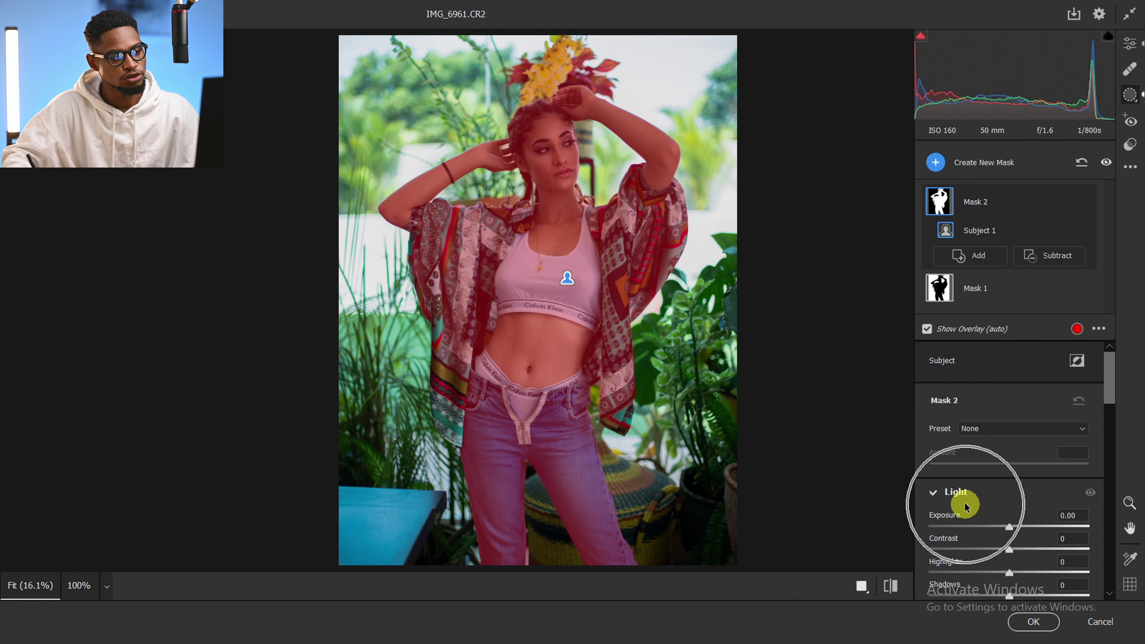
{"action": "left_click_drag", "start_coordinate": [1009, 527], "coordinate": [1015, 528]}
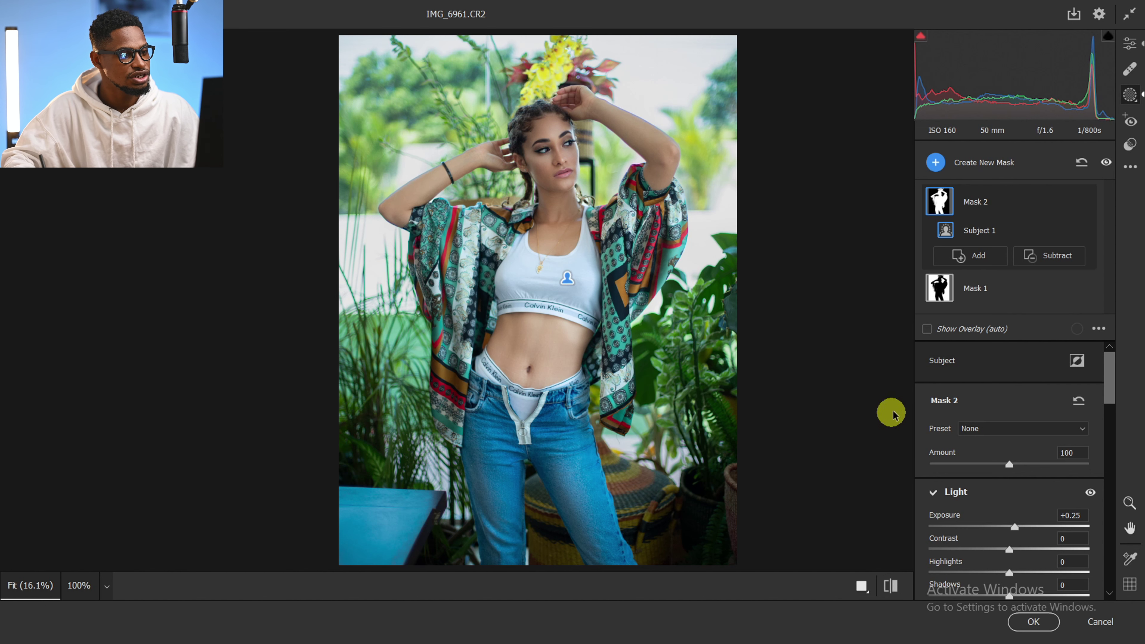
{"action": "left_click", "coordinate": [893, 586]}
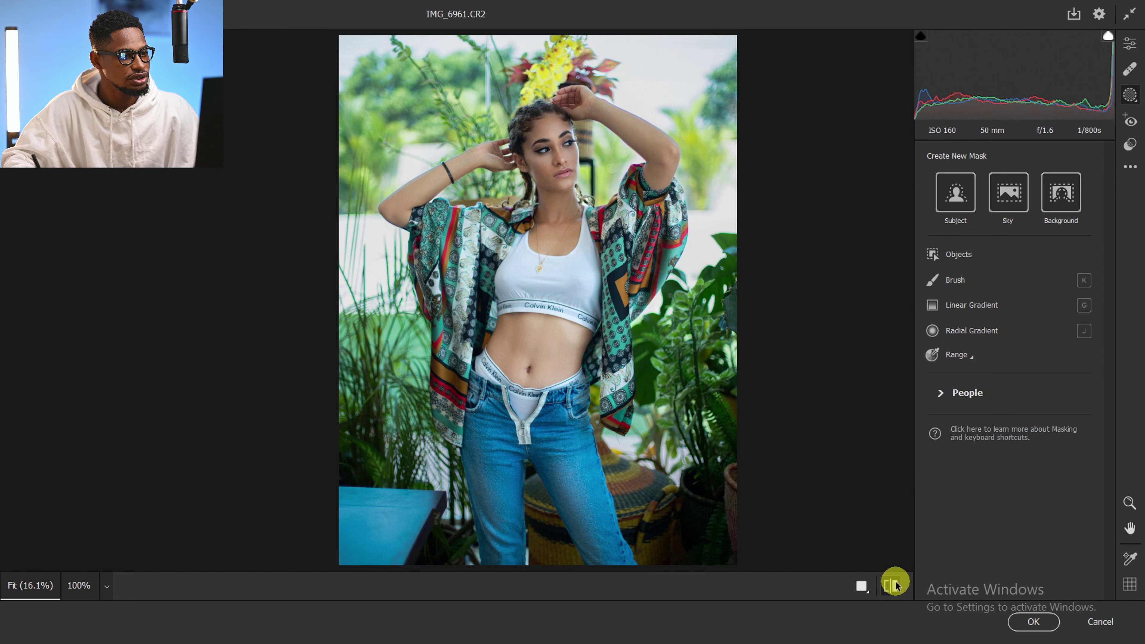
{"action": "left_click", "coordinate": [892, 585]}
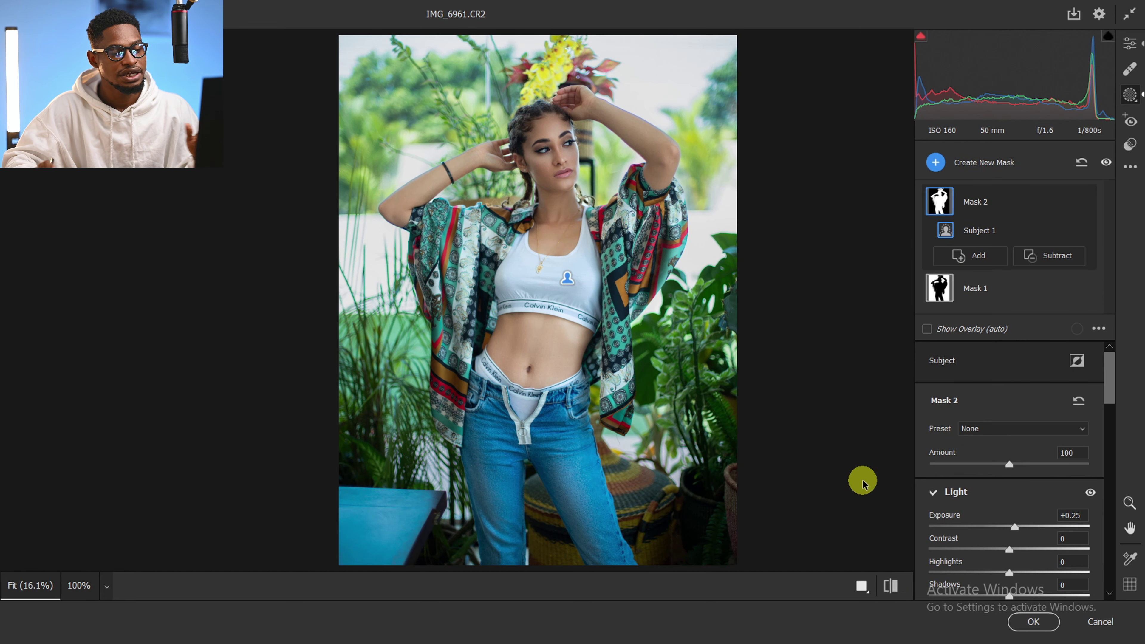
Create a Select People mask covering the model's Facial Skin and Body Skin.
{"action": "left_click", "coordinate": [936, 163]}
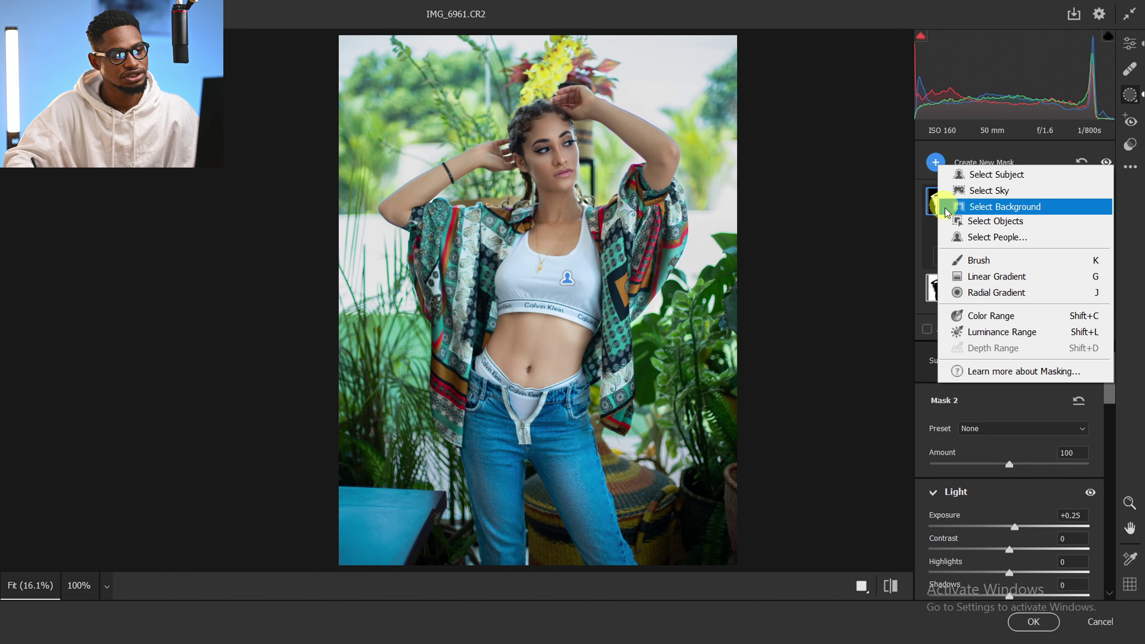
{"action": "key", "text": "ctrl"}
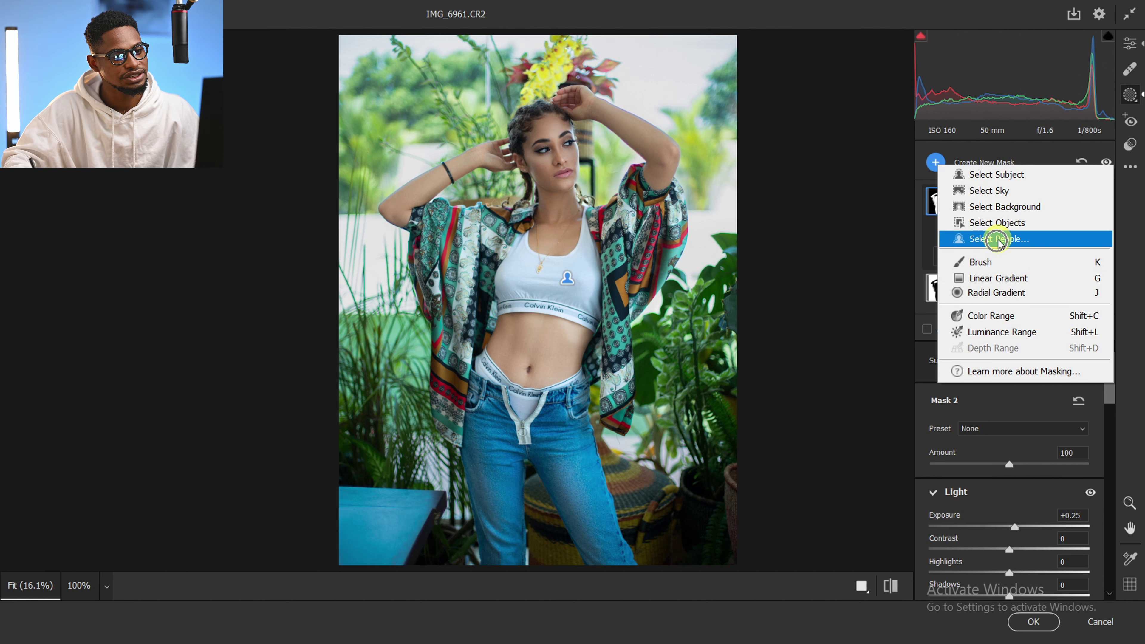
{"action": "left_click", "coordinate": [991, 240]}
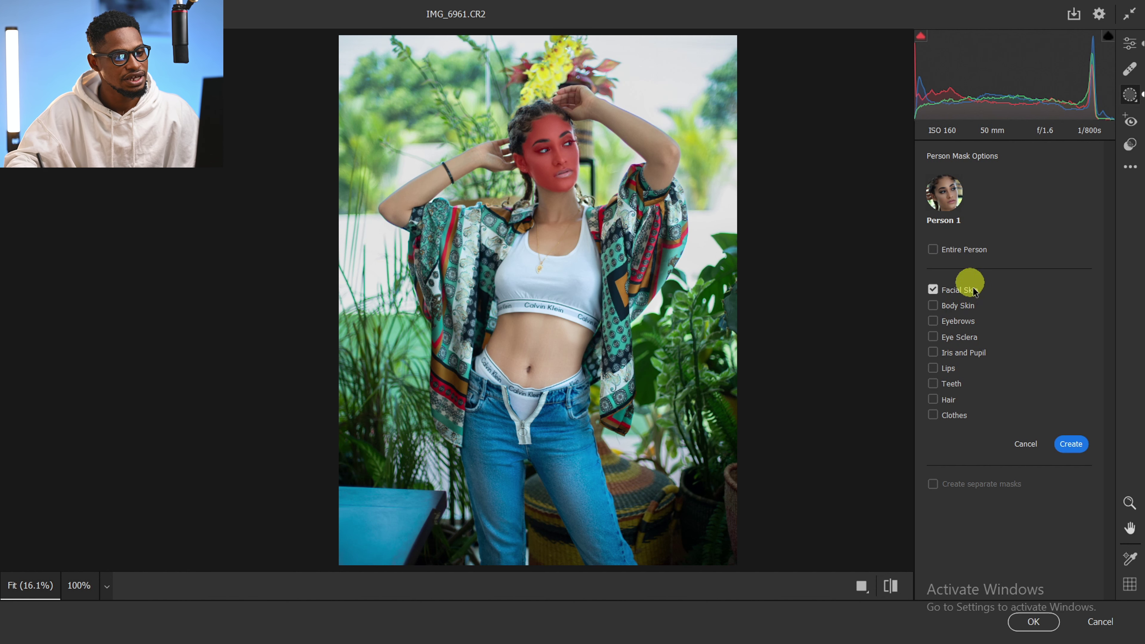
{"action": "left_click", "coordinate": [931, 307]}
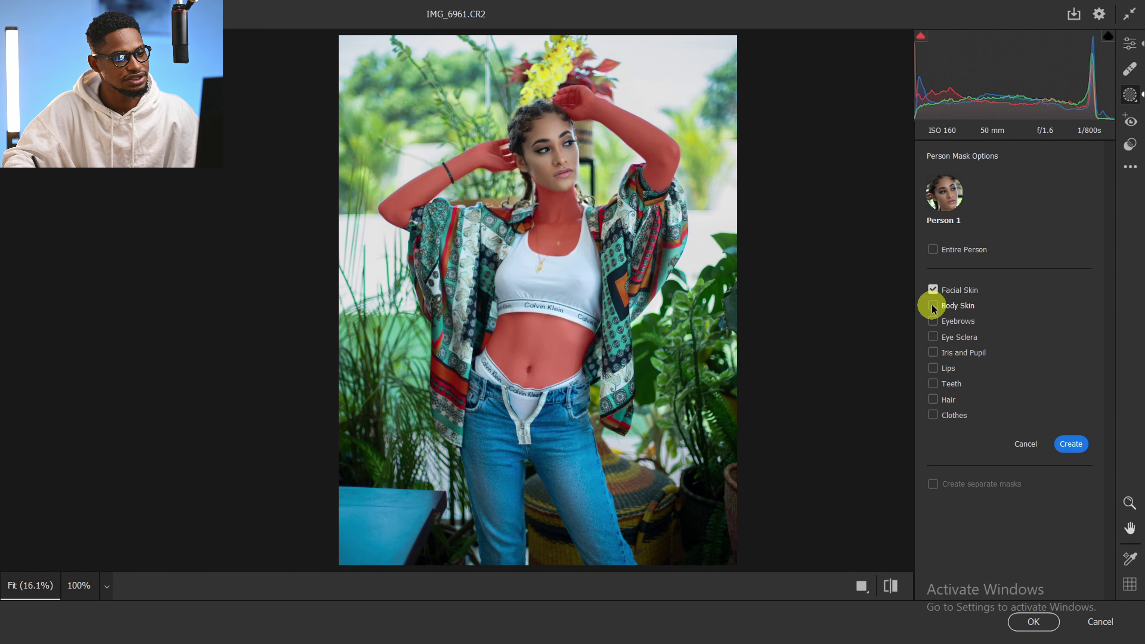
{"action": "left_click", "coordinate": [1073, 444]}
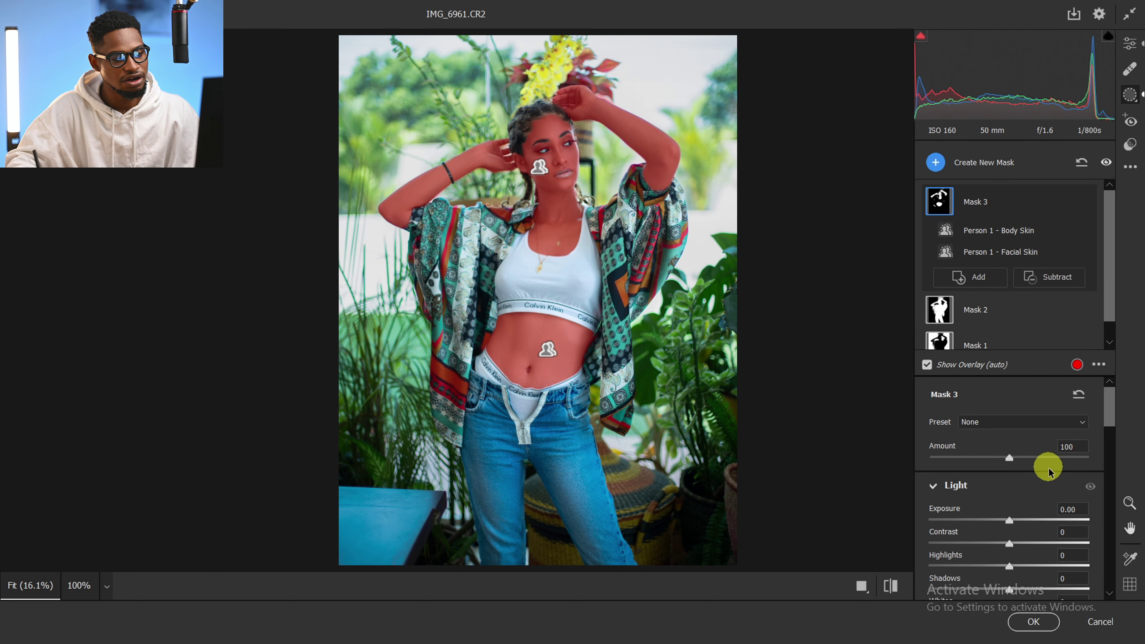
On the skin mask, use fine adjustment to shift Hue to -6.1, then compare before/after.
{"action": "left_click_drag", "start_coordinate": [1107, 409], "coordinate": [1099, 469]}
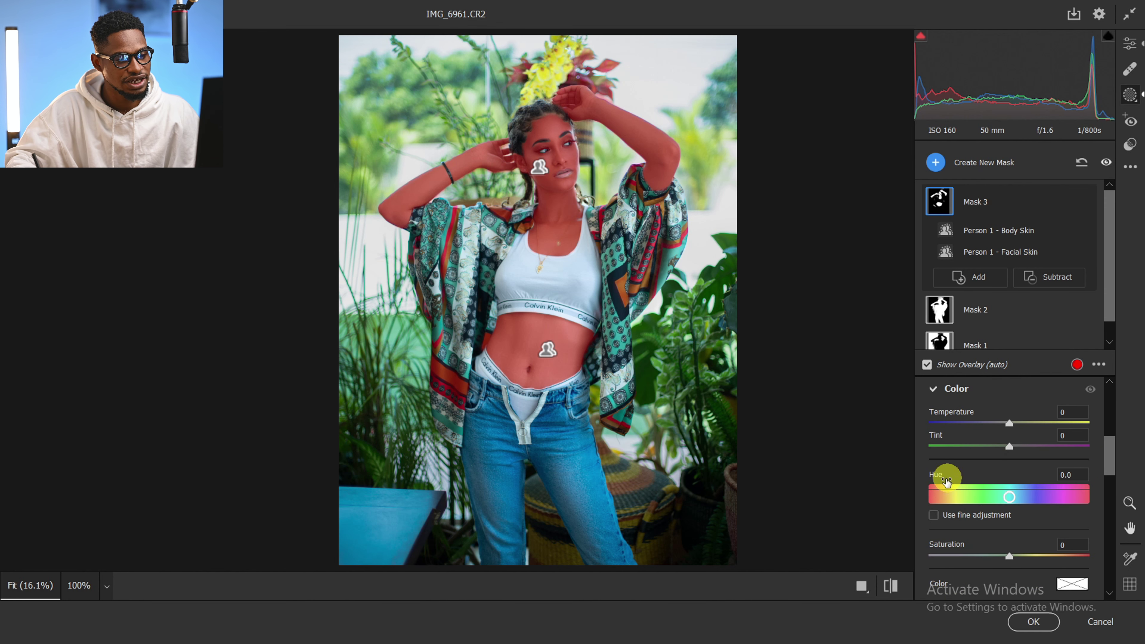
{"action": "left_click", "coordinate": [933, 477]}
{"action": "left_click", "coordinate": [934, 514]}
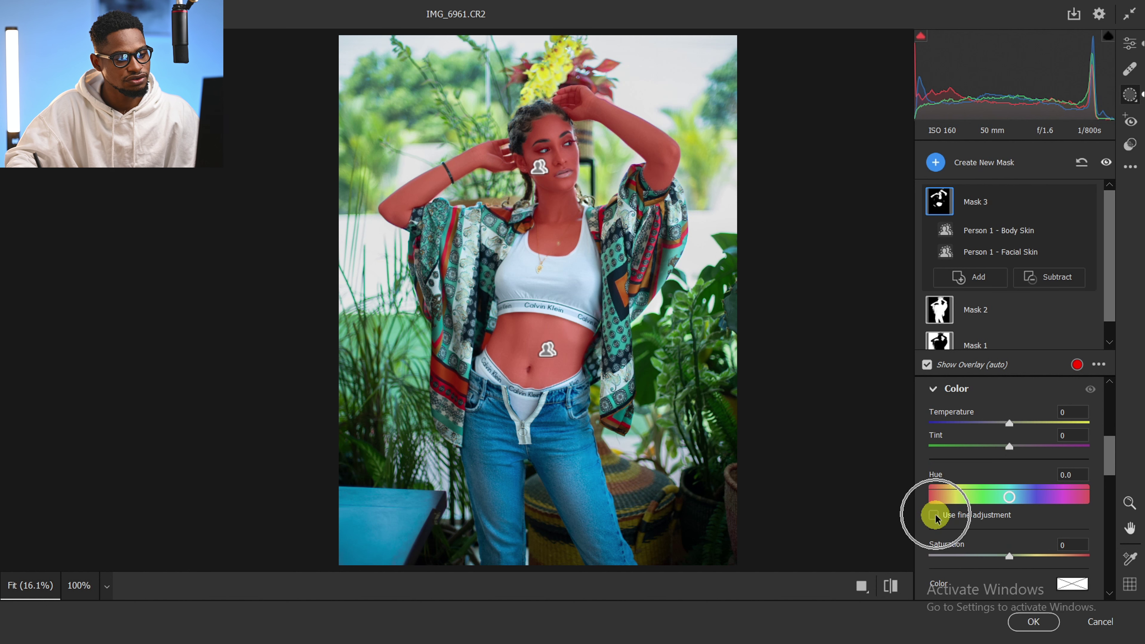
{"action": "left_click", "coordinate": [934, 516]}
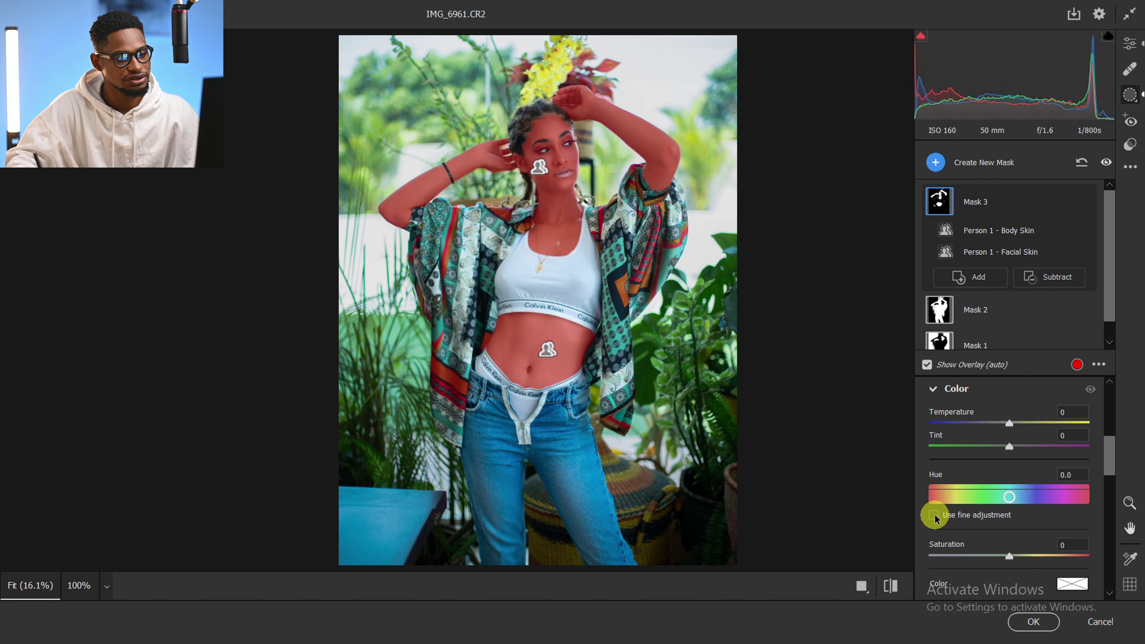
{"action": "left_click", "coordinate": [935, 516]}
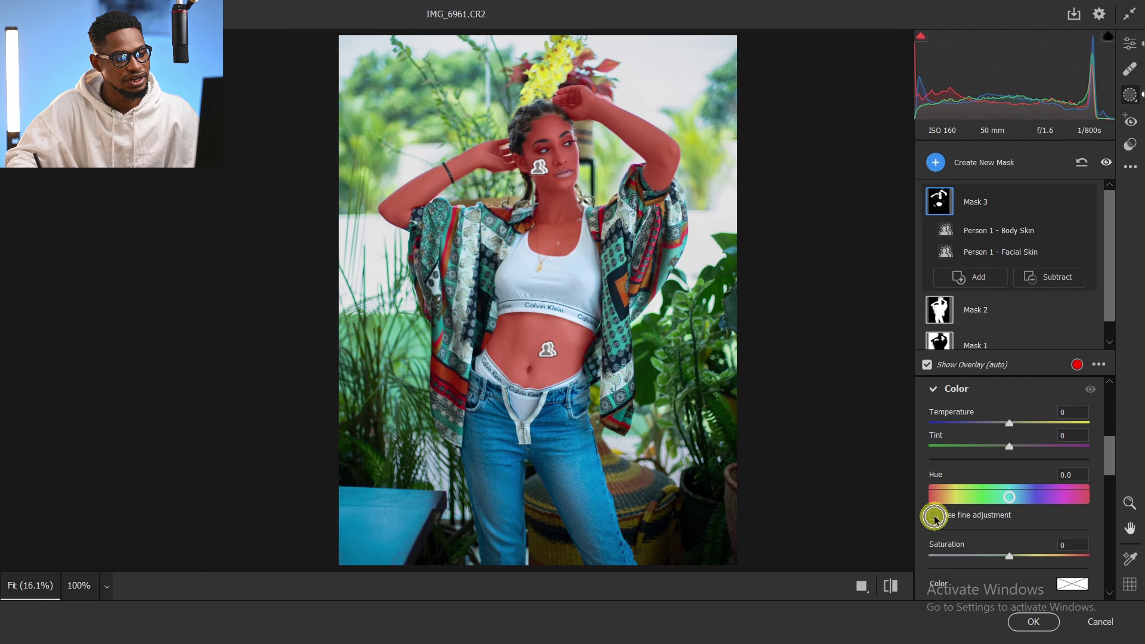
{"action": "left_click", "coordinate": [1008, 498], "text": "ctrl"}
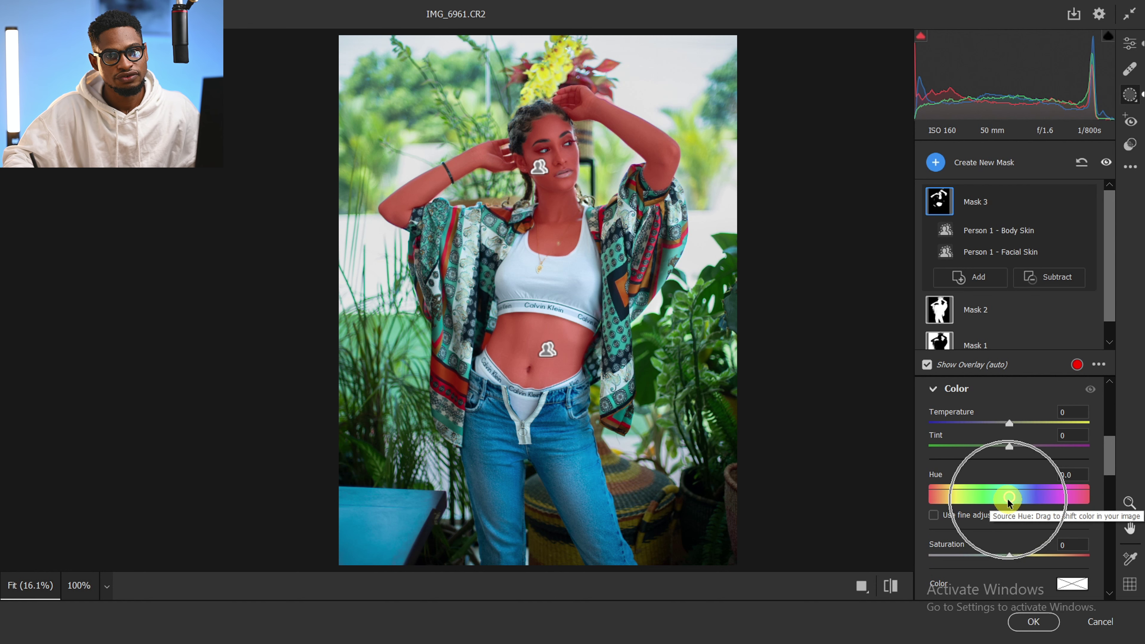
{"action": "left_click_drag", "start_coordinate": [1008, 501], "coordinate": [991, 501]}
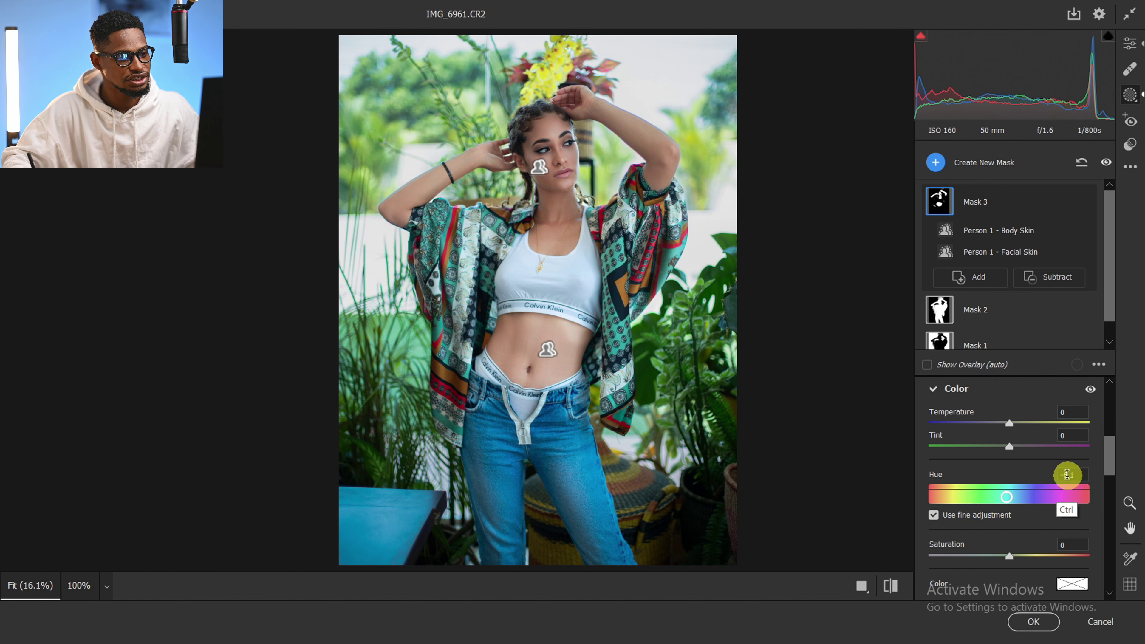
{"action": "left_click", "coordinate": [1069, 479]}
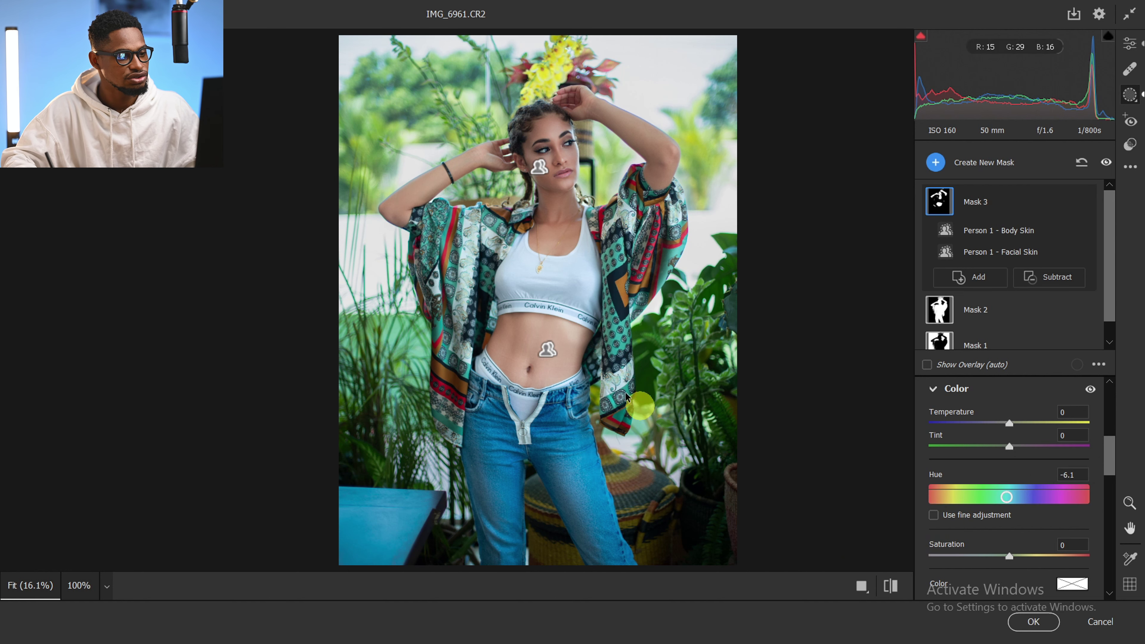
{"action": "left_click", "coordinate": [891, 586]}
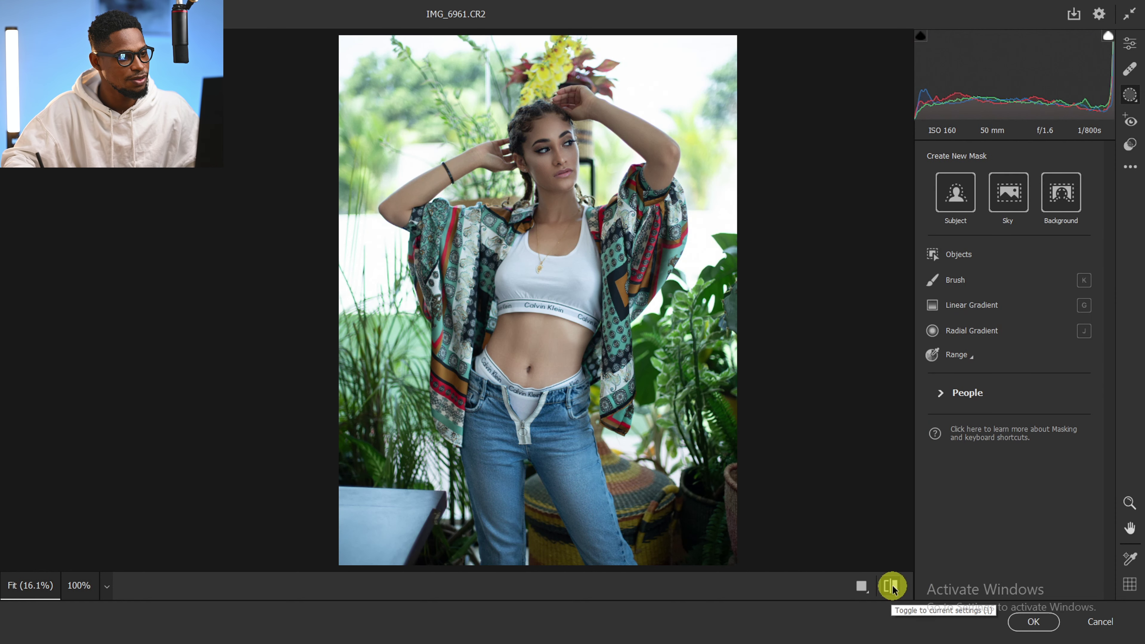
{"action": "left_click", "coordinate": [891, 586]}
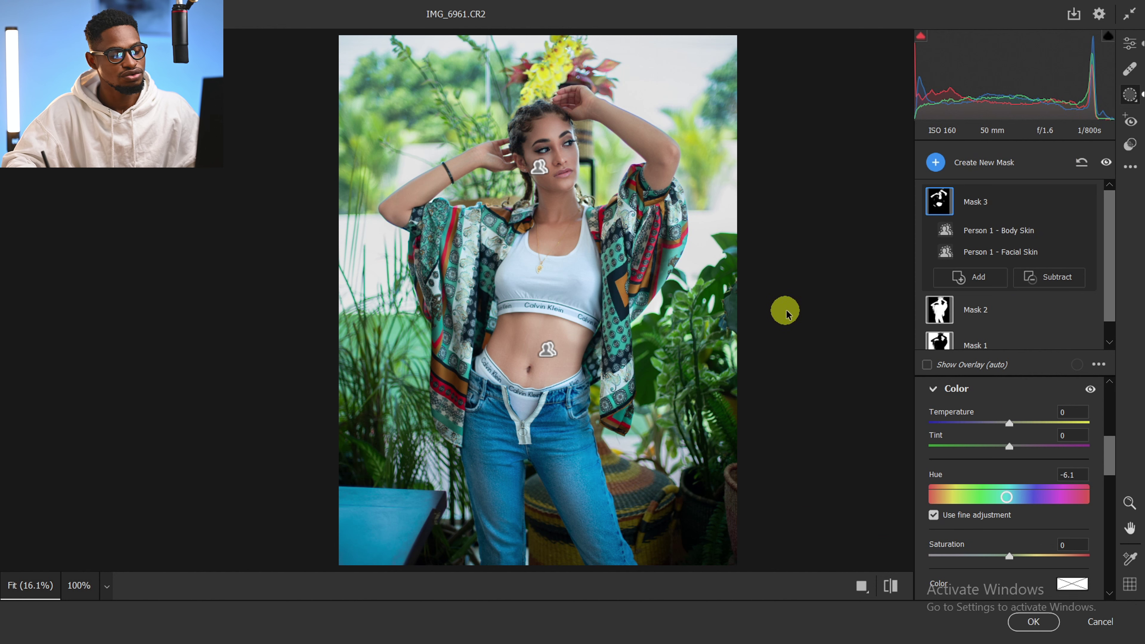
Draw a Radial Gradient mask over the lower right and set its Exposure to -0.55.
{"action": "left_click", "coordinate": [937, 163]}
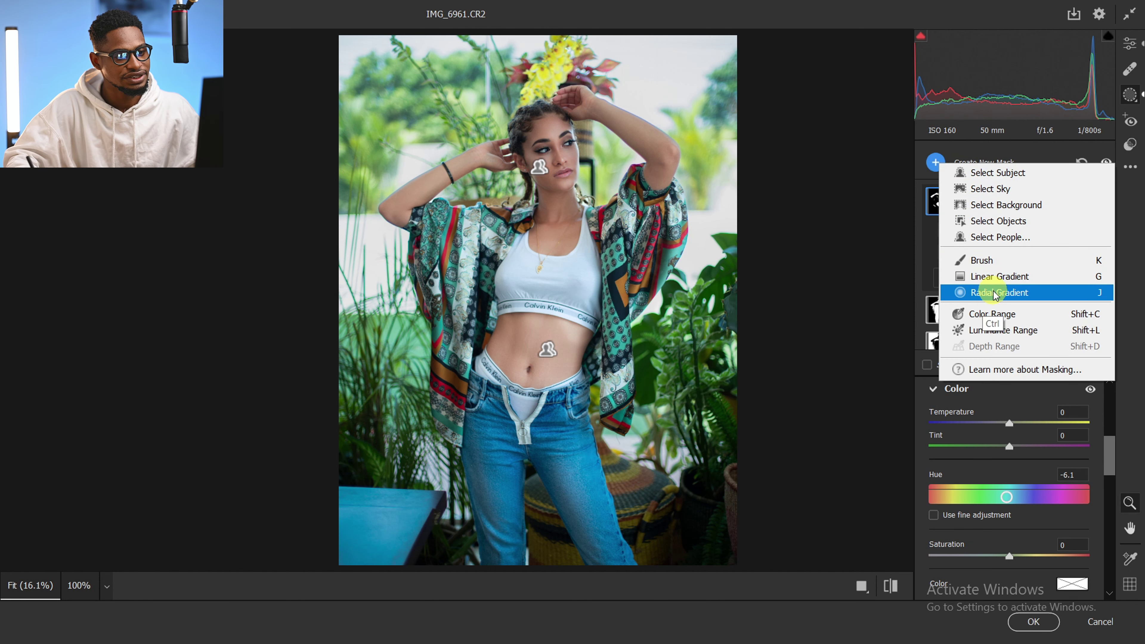
{"action": "left_click", "coordinate": [1005, 296]}
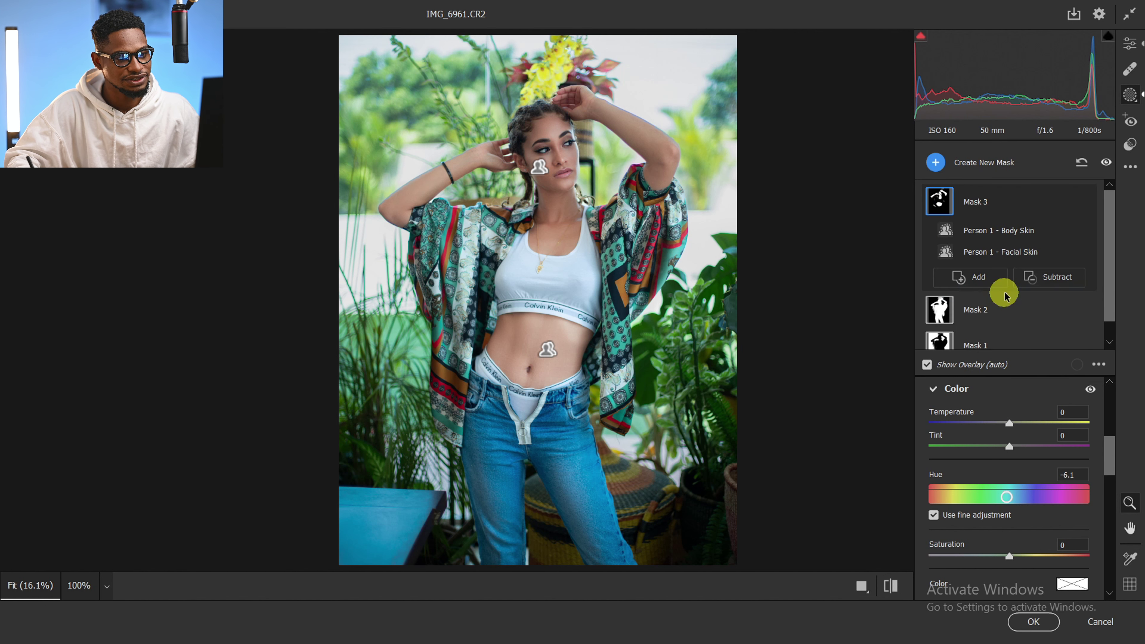
{"action": "left_click_drag", "start_coordinate": [740, 552], "coordinate": [592, 358]}
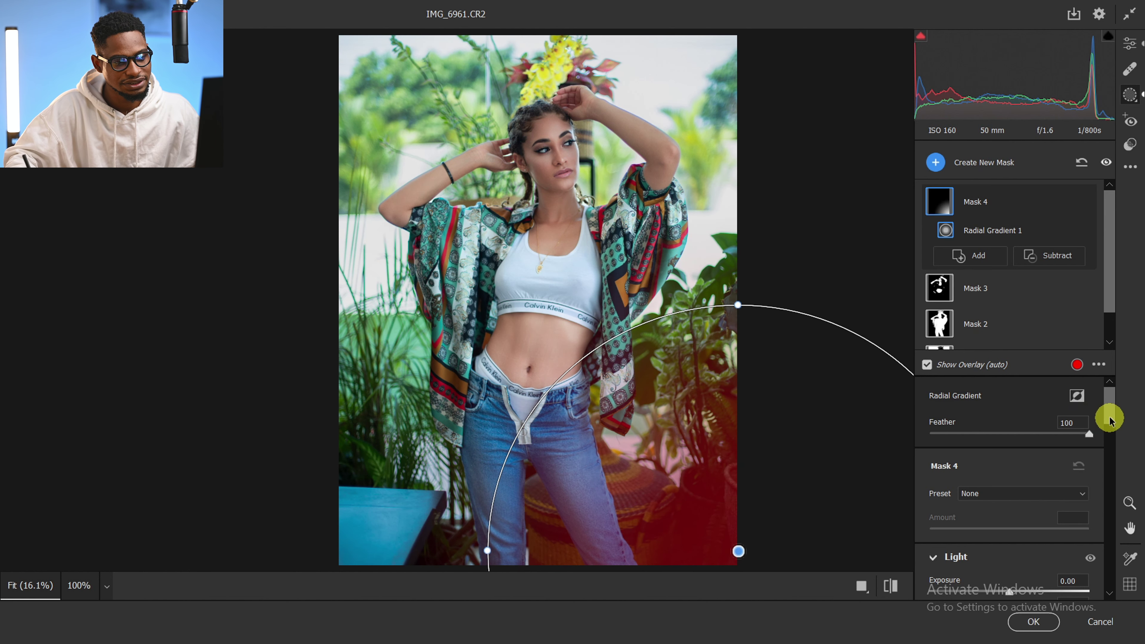
{"action": "left_click_drag", "start_coordinate": [1107, 417], "coordinate": [1103, 441]}
{"action": "left_click_drag", "start_coordinate": [1008, 450], "coordinate": [997, 450]}
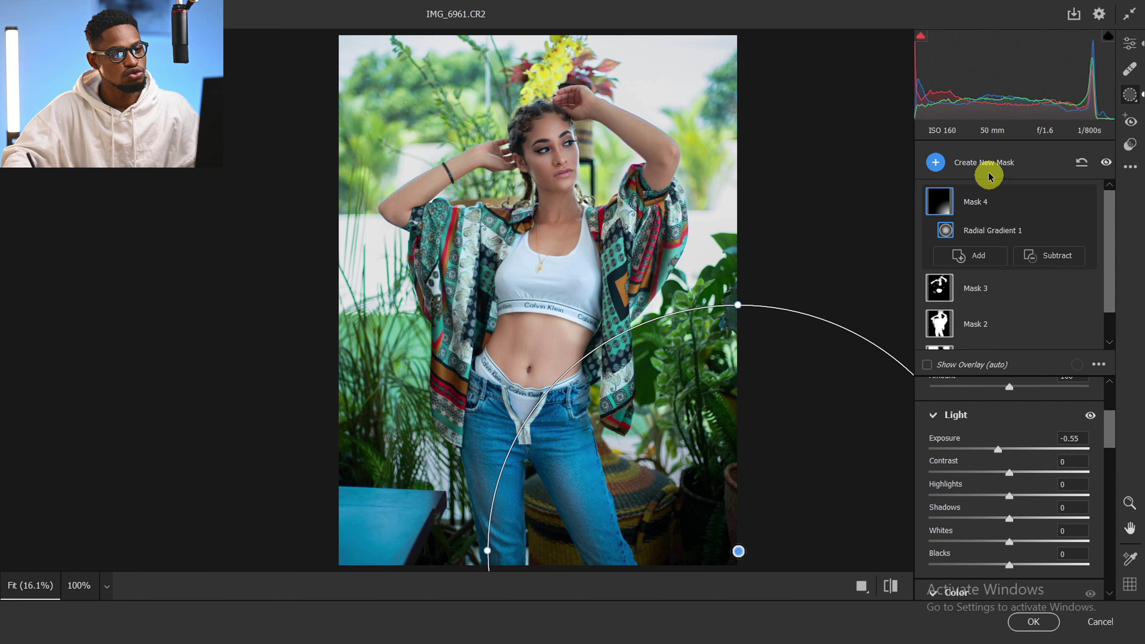
Add a top-right Linear Gradient mask at Exposure +0.35, compare, and return to the Edit panel.
{"action": "left_click", "coordinate": [937, 162]}
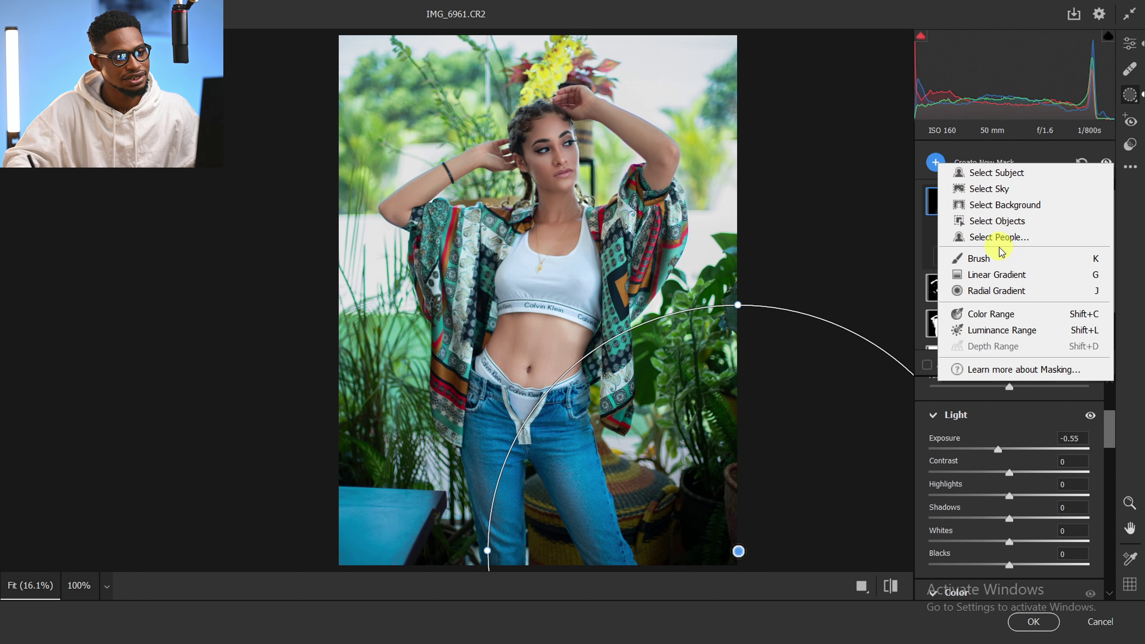
{"action": "left_click", "coordinate": [1005, 276]}
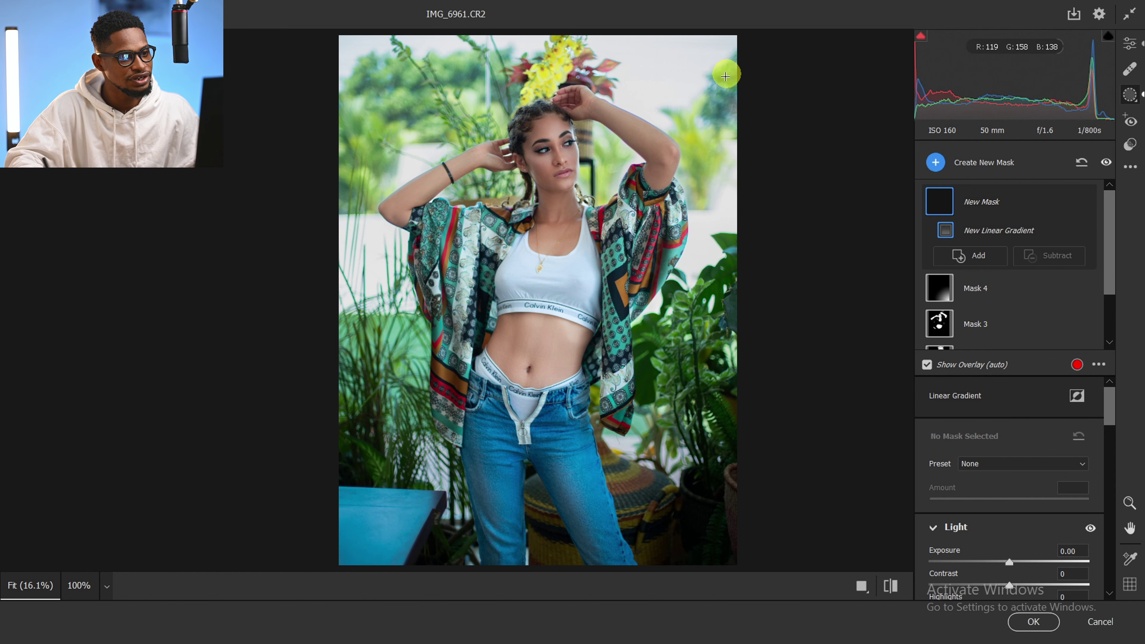
{"action": "left_click_drag", "start_coordinate": [725, 77], "coordinate": [539, 221]}
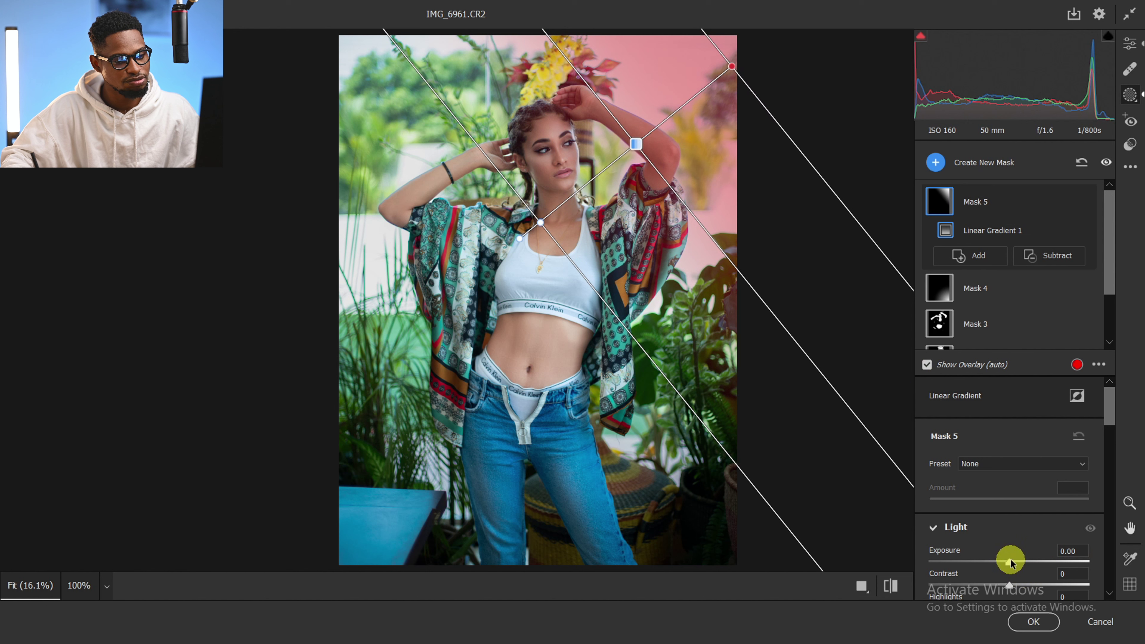
{"action": "left_click_drag", "start_coordinate": [1011, 562], "coordinate": [1016, 564]}
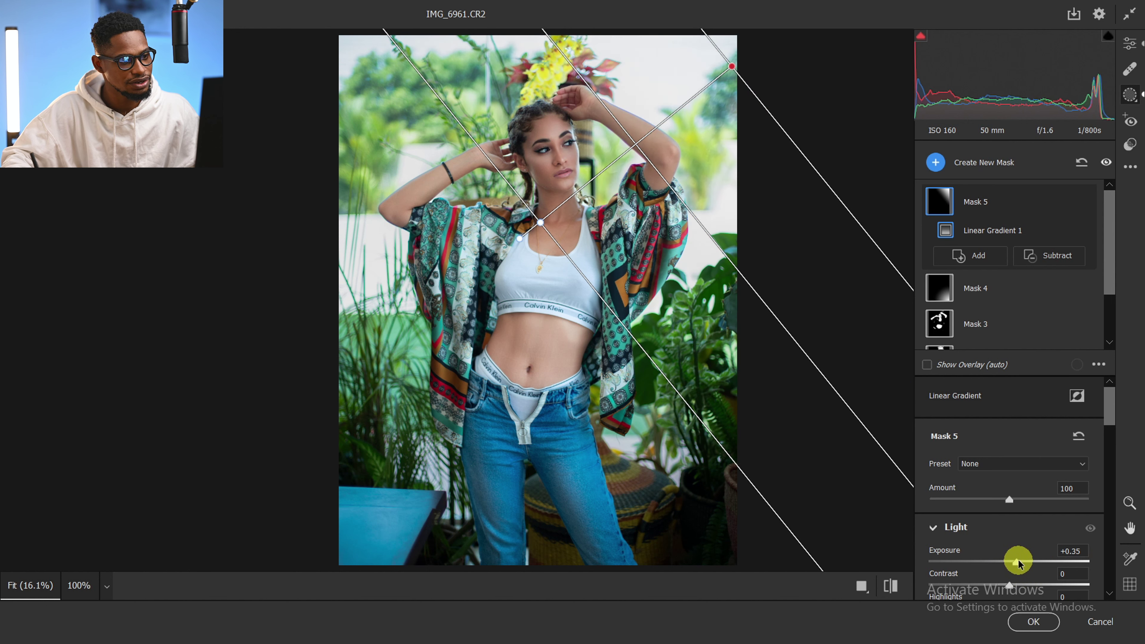
{"action": "left_click", "coordinate": [896, 586]}
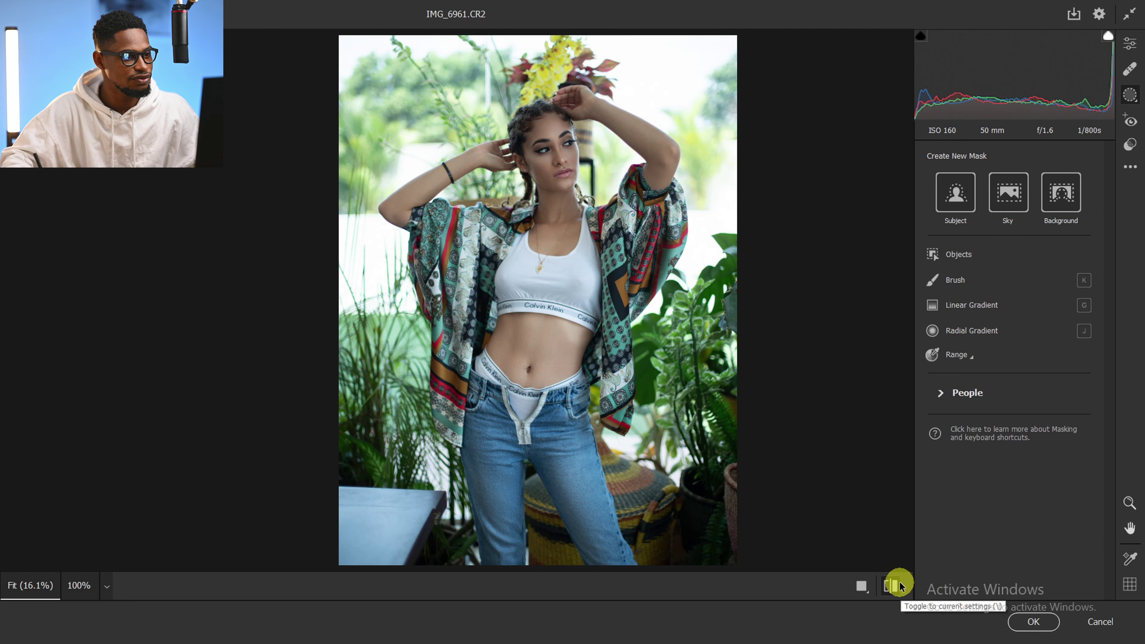
{"action": "left_click", "coordinate": [895, 586]}
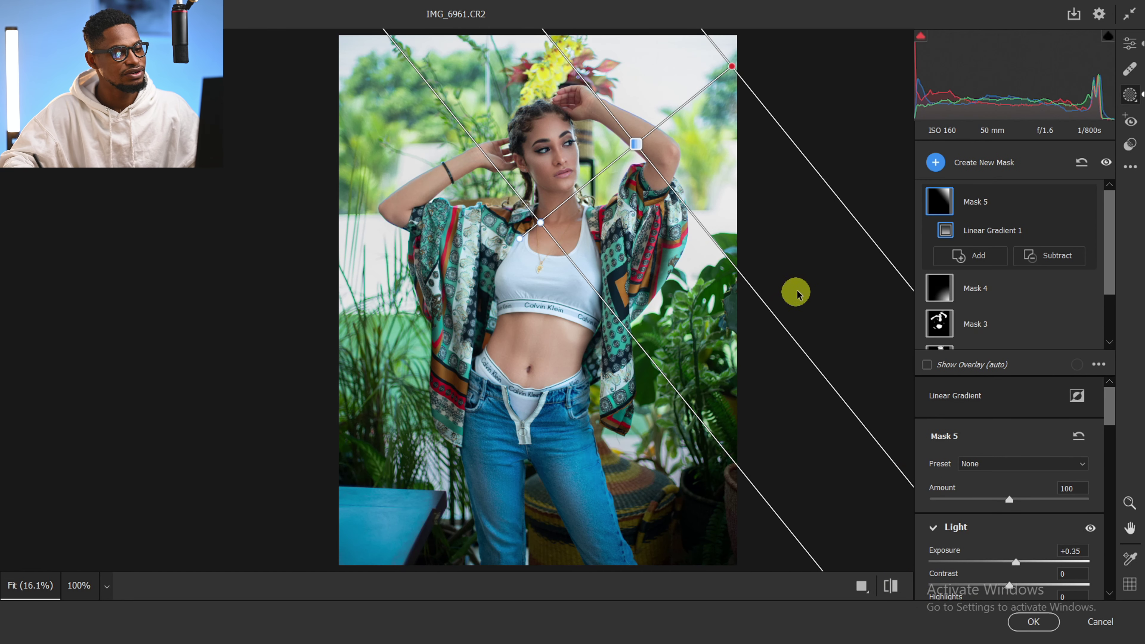
{"action": "left_click", "coordinate": [1130, 45]}
{"action": "left_click", "coordinate": [936, 302], "text": "ctrl"}
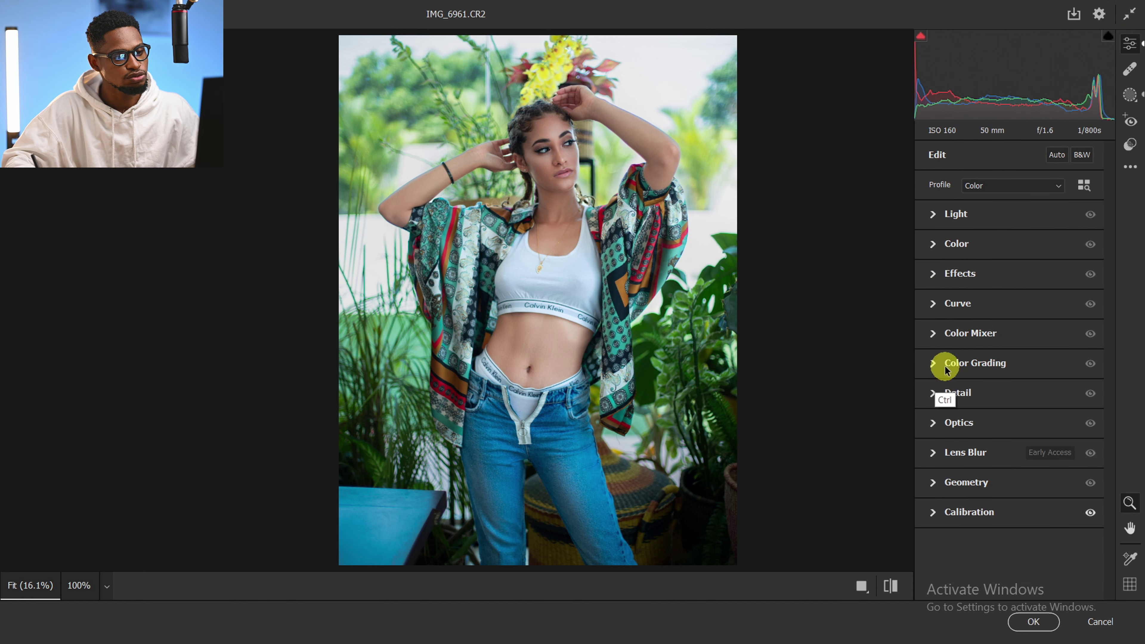
In Color Grading, tint the shadows toward blue and warm the midtones toward yellow.
{"action": "left_click", "coordinate": [935, 365]}
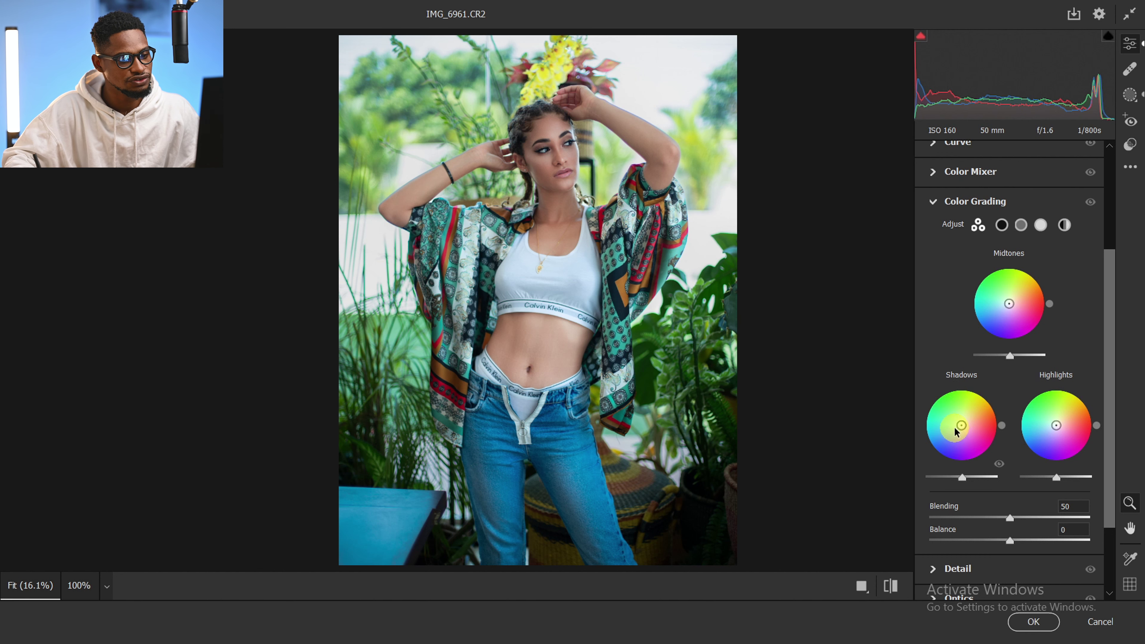
{"action": "left_click_drag", "start_coordinate": [962, 425], "coordinate": [952, 428]}
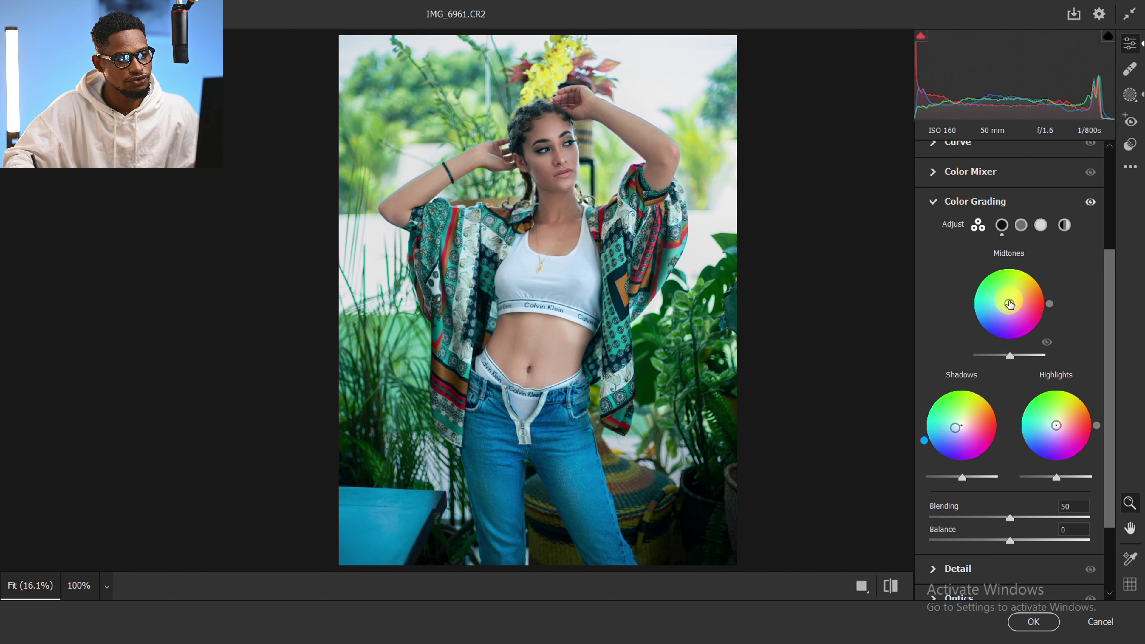
{"action": "left_click_drag", "start_coordinate": [1010, 305], "coordinate": [1016, 296]}
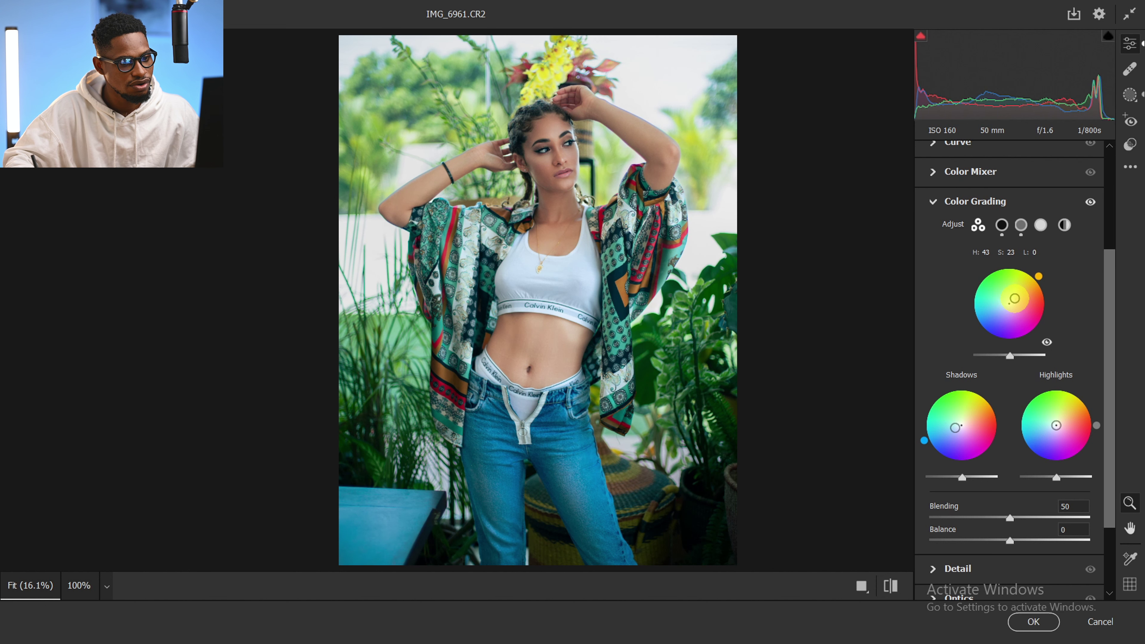
{"action": "left_click_drag", "start_coordinate": [1015, 298], "coordinate": [1015, 299]}
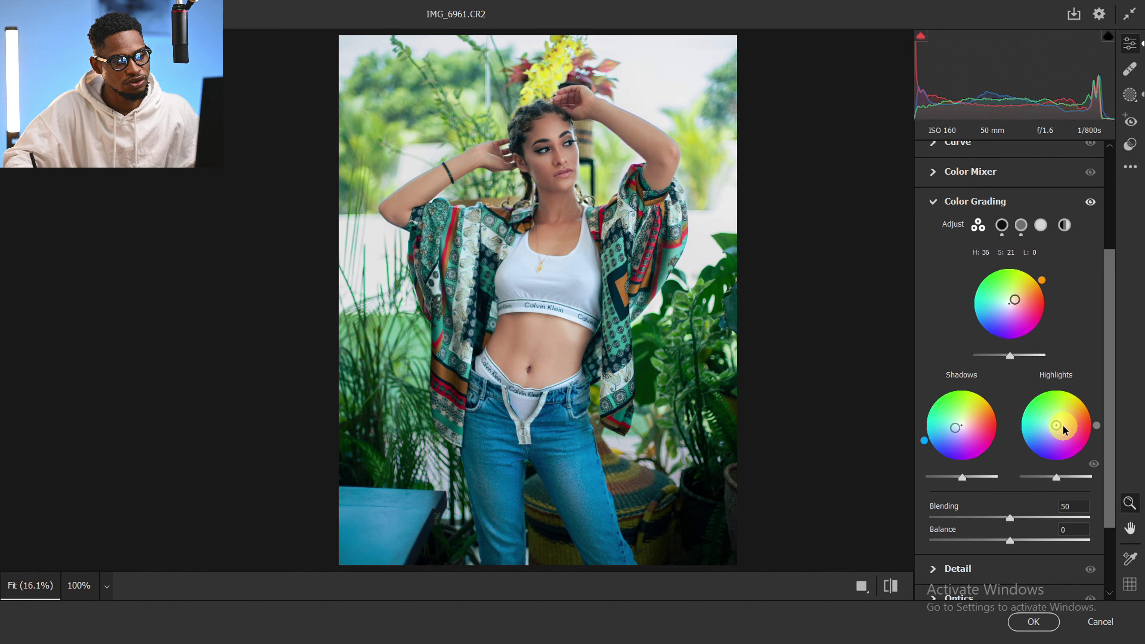
Tint the highlights warm yellow-orange (Hue 47, Saturation 20), compare, and collapse Color Grading.
{"action": "left_click_drag", "start_coordinate": [1057, 426], "coordinate": [1059, 417]}
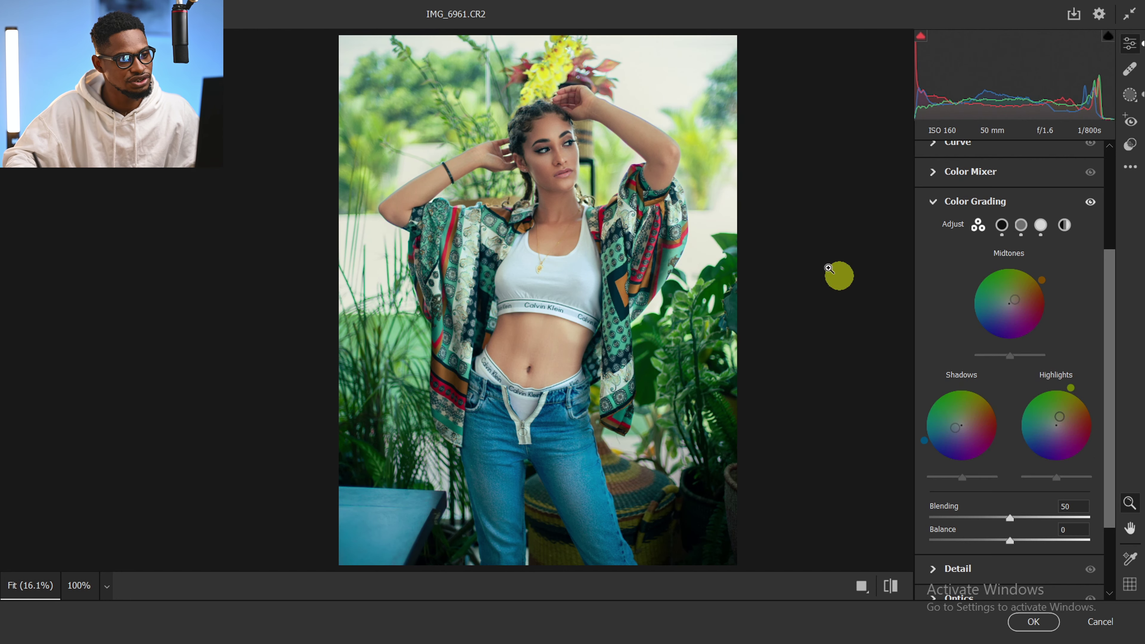
{"action": "left_click_drag", "start_coordinate": [667, 84], "coordinate": [644, 223]}
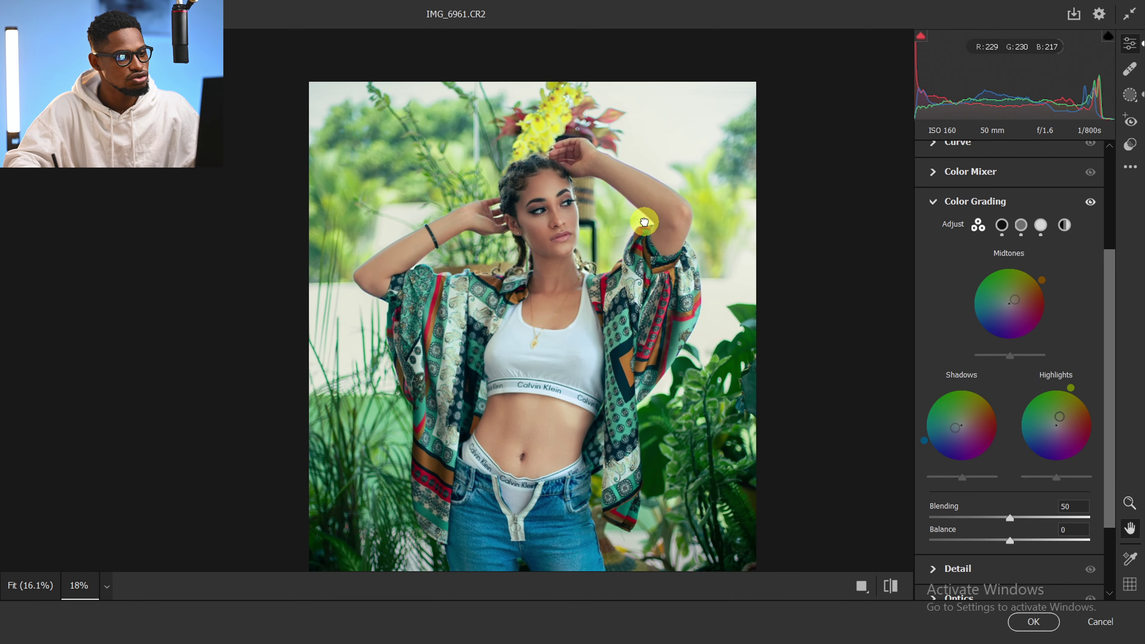
{"action": "left_click_drag", "start_coordinate": [1074, 396], "coordinate": [1093, 411]}
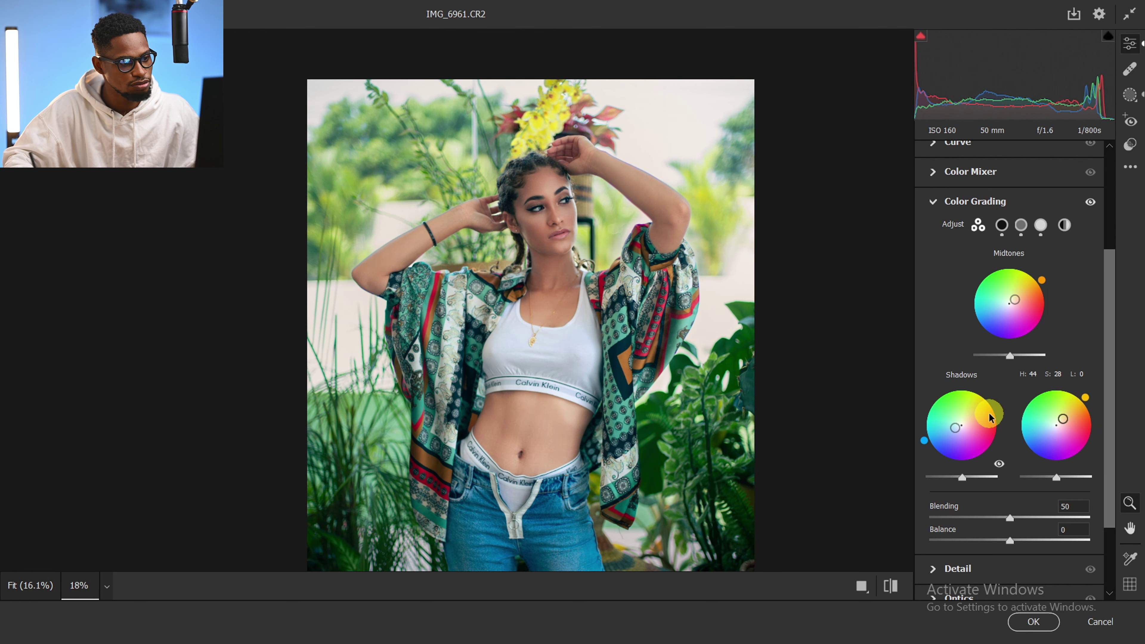
{"action": "left_click", "coordinate": [1017, 445]}
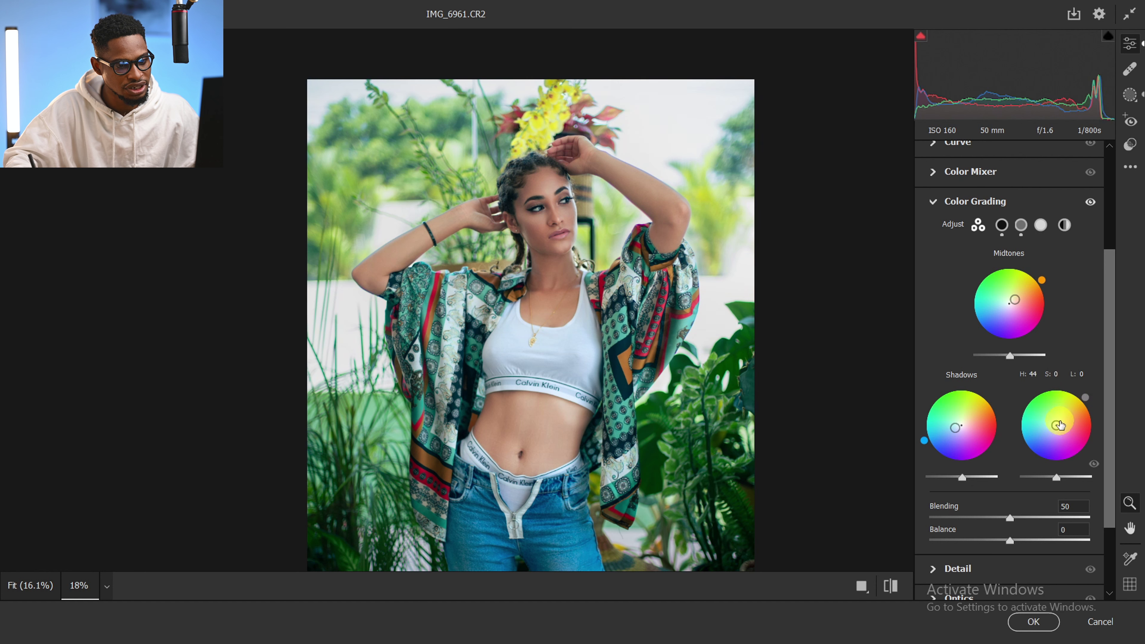
{"action": "left_click_drag", "start_coordinate": [1085, 398], "coordinate": [1088, 401]}
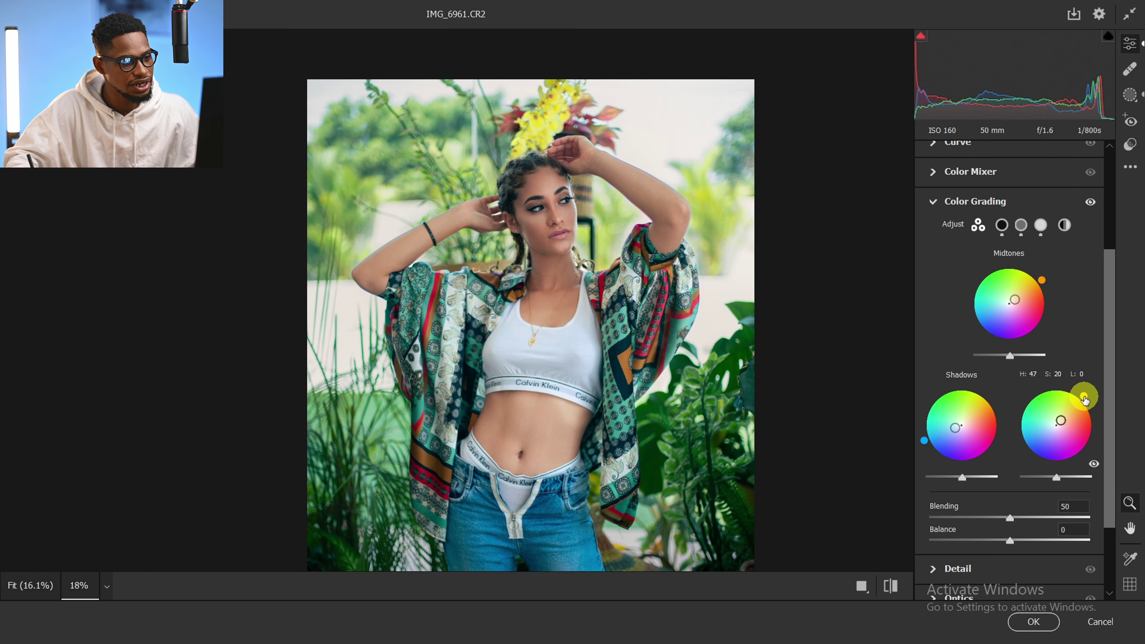
{"action": "left_click_drag", "start_coordinate": [730, 371], "coordinate": [715, 306]}
{"action": "left_click_drag", "start_coordinate": [657, 320], "coordinate": [633, 319]}
{"action": "left_click", "coordinate": [891, 586]}
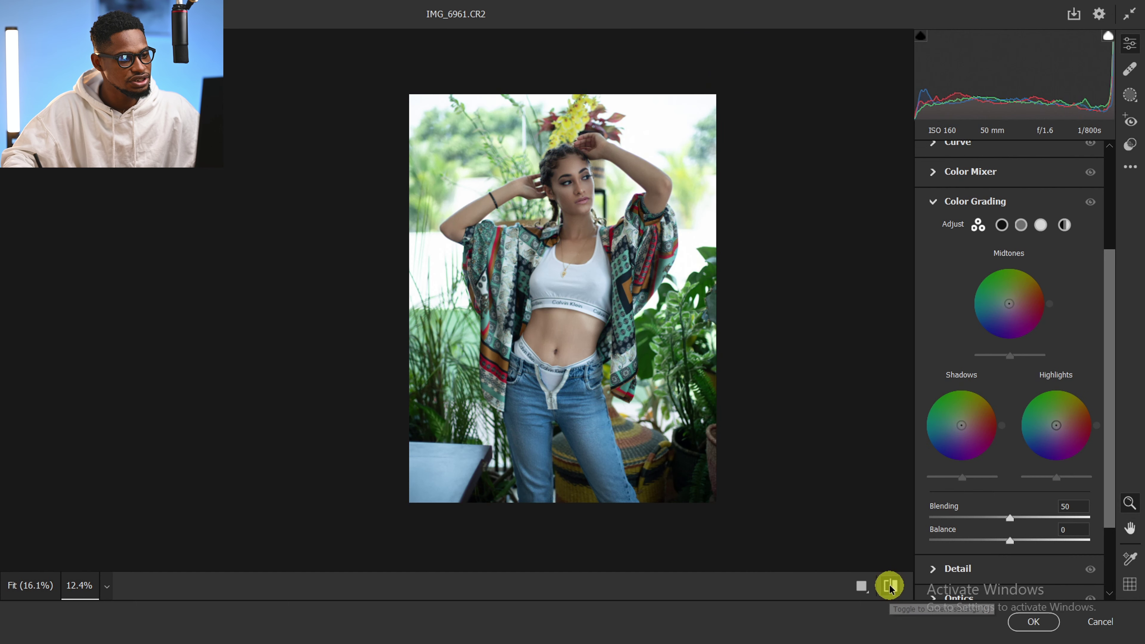
{"action": "left_click", "coordinate": [891, 586]}
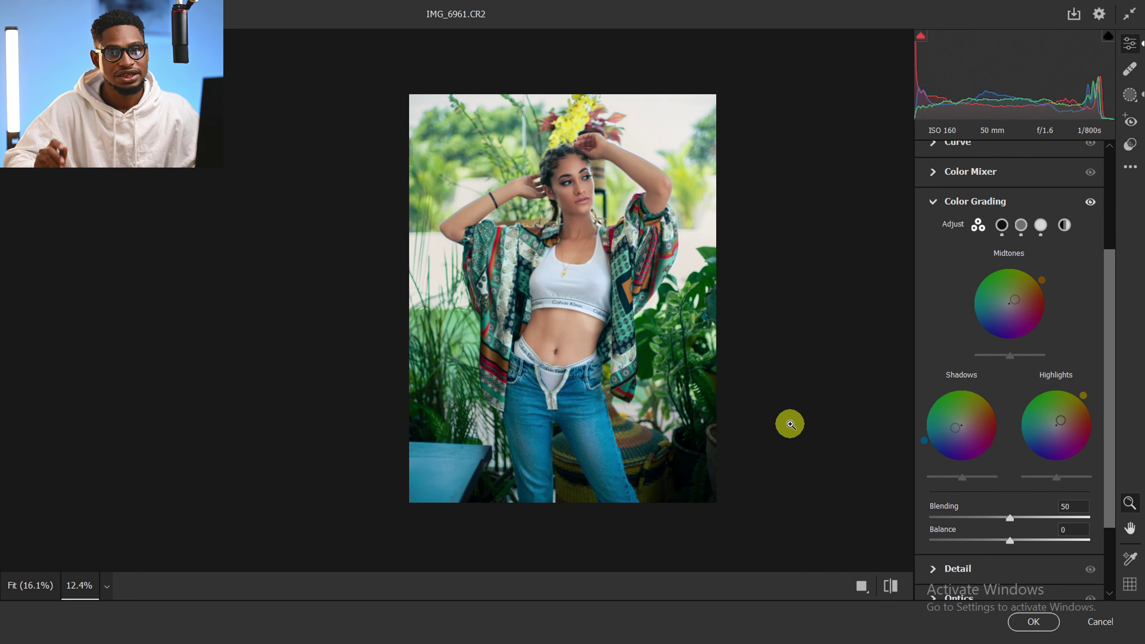
{"action": "left_click", "coordinate": [933, 202]}
In the HSL Color Mixer, set Oranges saturation to +7 and compare before/after.
{"action": "left_click", "coordinate": [933, 336]}
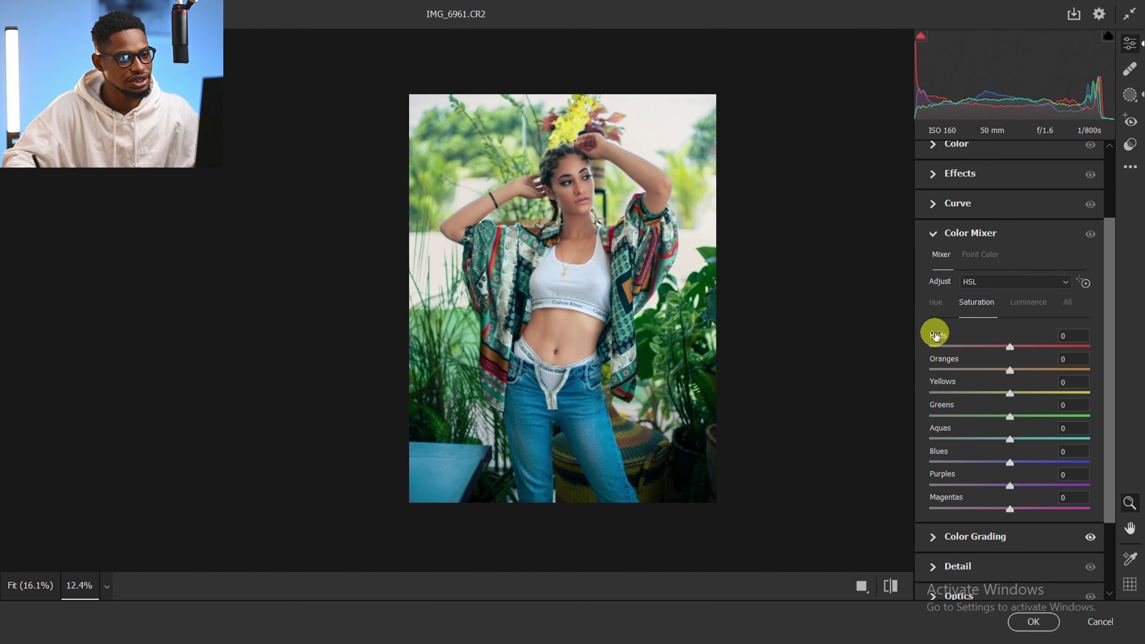
{"action": "left_click_drag", "start_coordinate": [579, 196], "coordinate": [640, 191]}
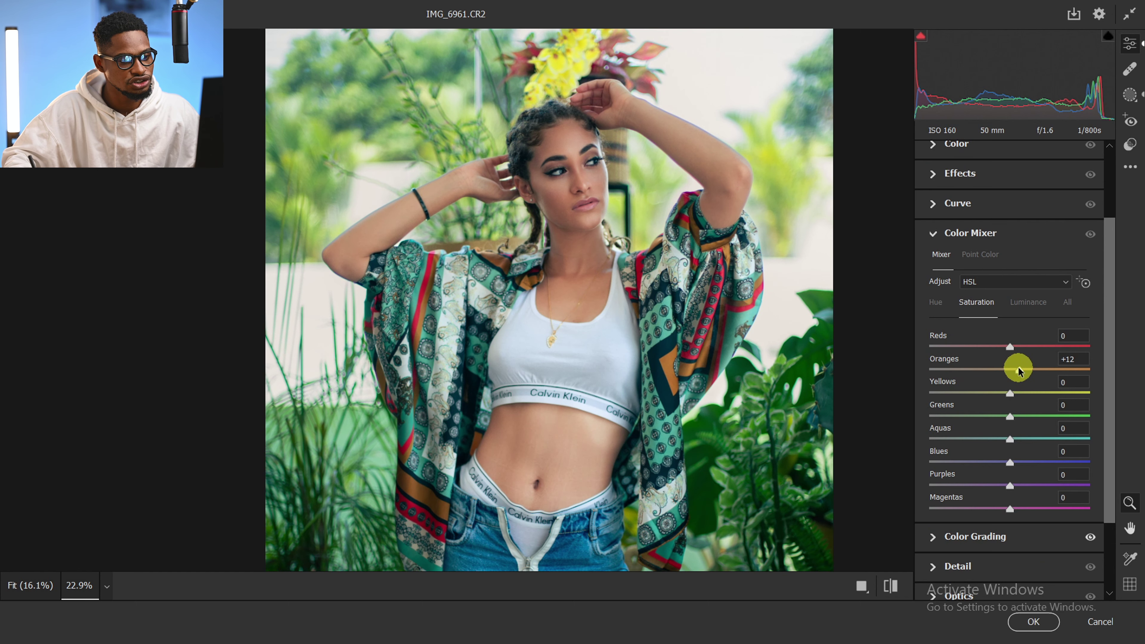
{"action": "left_click_drag", "start_coordinate": [1020, 369], "coordinate": [1018, 370]}
{"action": "left_click_drag", "start_coordinate": [577, 158], "coordinate": [588, 142]}
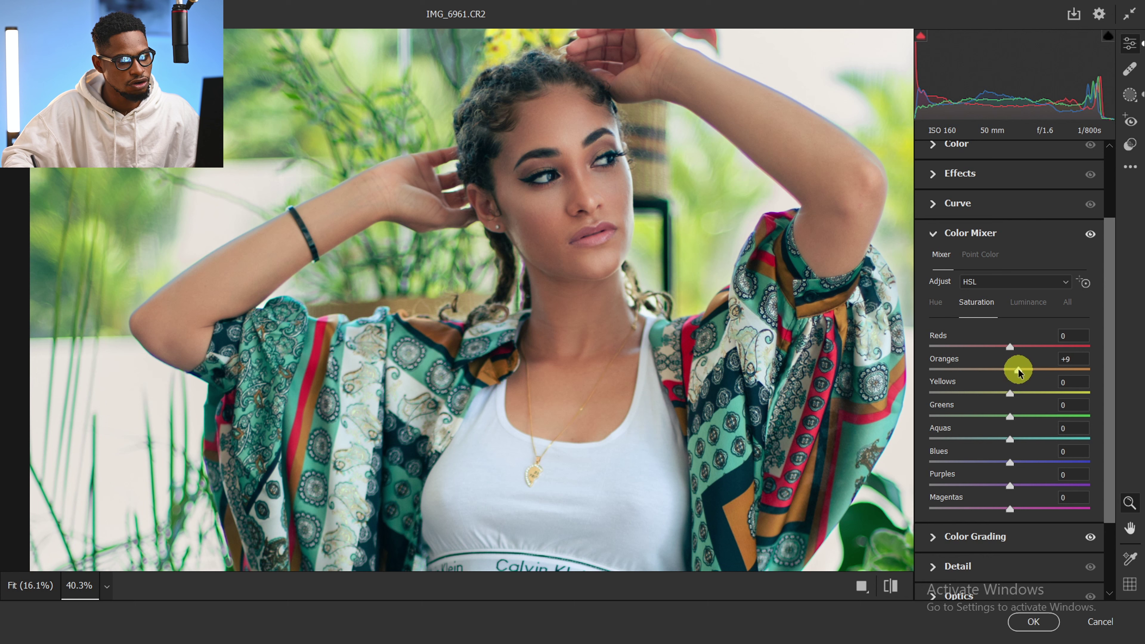
{"action": "left_click_drag", "start_coordinate": [1017, 371], "coordinate": [1016, 370]}
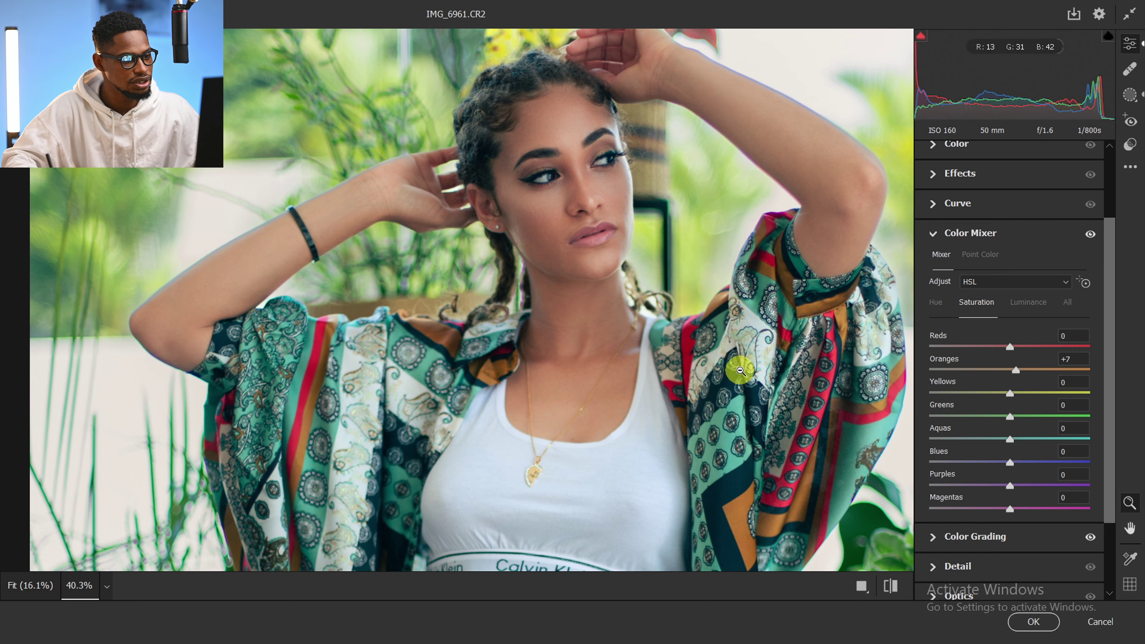
{"action": "left_click_drag", "start_coordinate": [742, 366], "coordinate": [639, 287]}
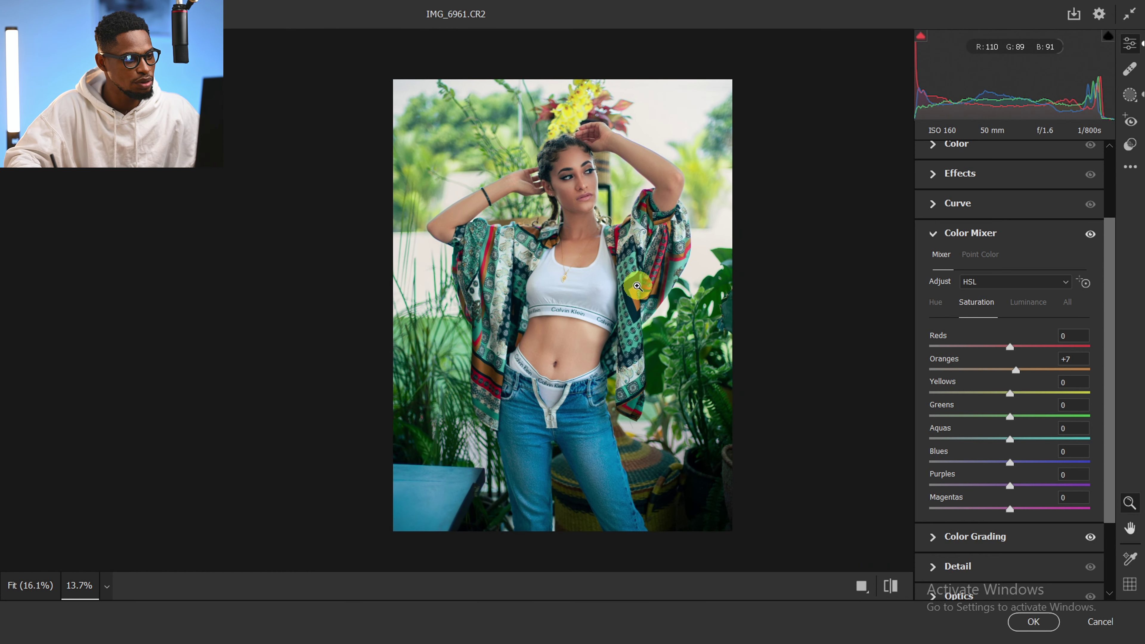
{"action": "left_click", "coordinate": [891, 586]}
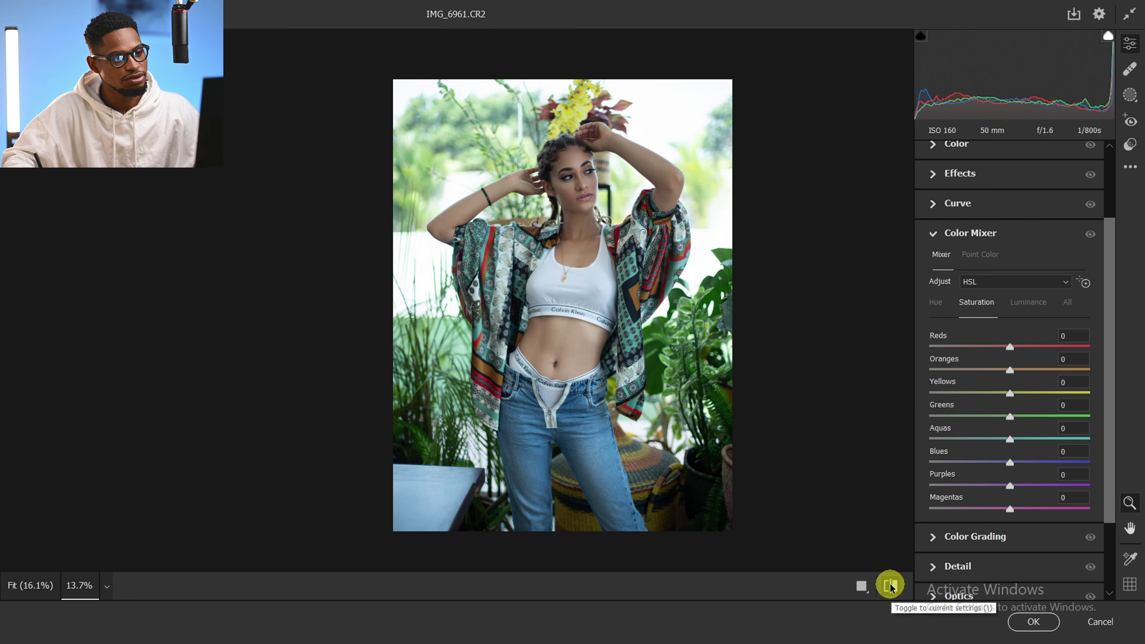
{"action": "left_click", "coordinate": [888, 584]}
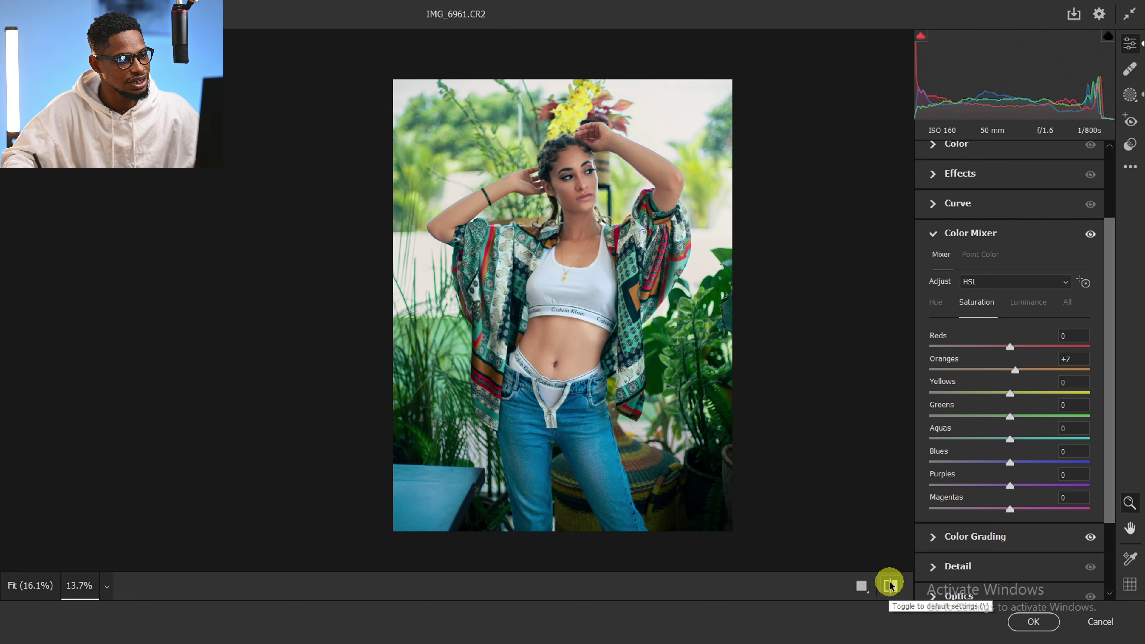
{"action": "left_click", "coordinate": [933, 233]}
Add shadow, lower and midtone anchor points along the white Point Curve.
{"action": "left_click", "coordinate": [938, 304]}
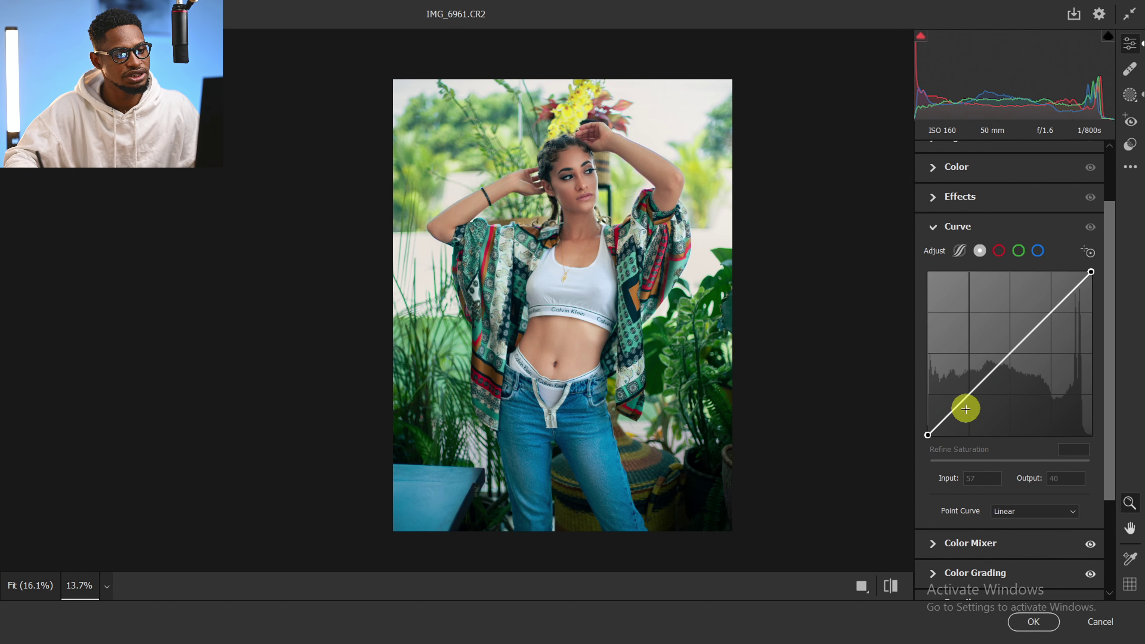
{"action": "left_click", "coordinate": [983, 252]}
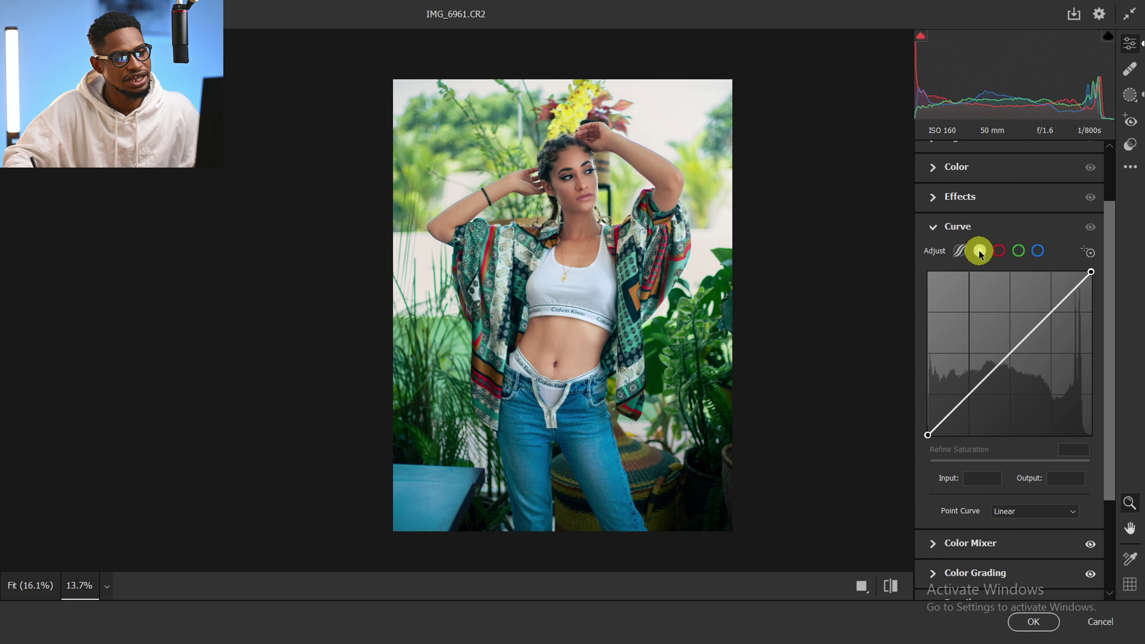
{"action": "left_click", "coordinate": [982, 252]}
{"action": "left_click", "coordinate": [982, 252]}
{"action": "left_click", "coordinate": [981, 251]}
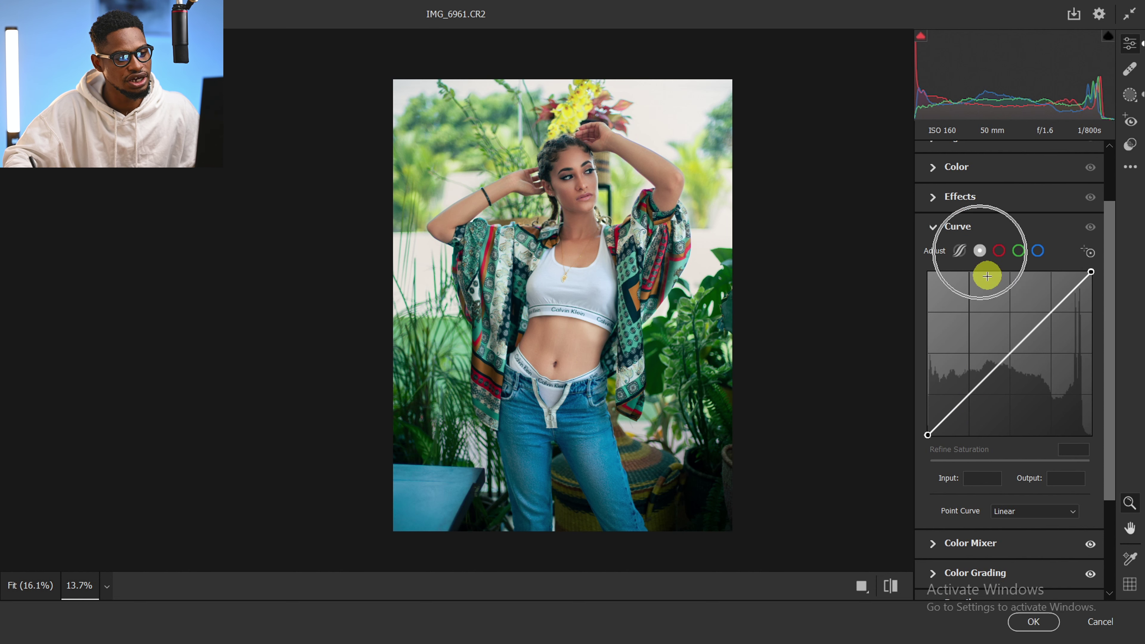
{"action": "left_click", "coordinate": [971, 412]}
{"action": "left_click", "coordinate": [968, 394]}
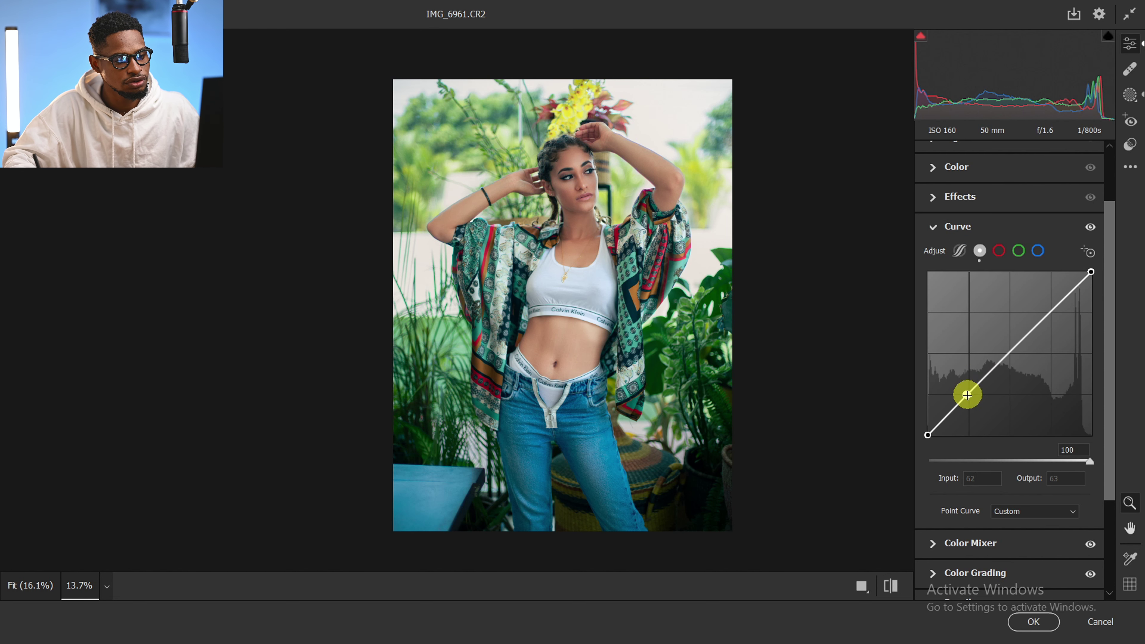
{"action": "left_click", "coordinate": [1011, 354]}
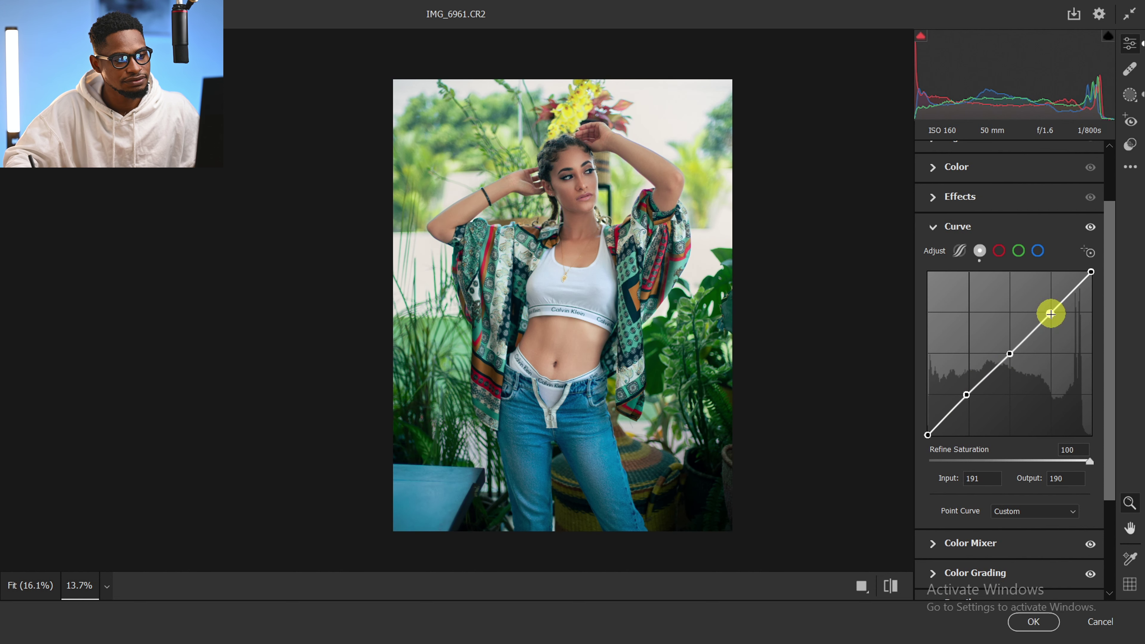
Lift the curve's black point to output 16 for faded shadows.
{"action": "left_click", "coordinate": [930, 435]}
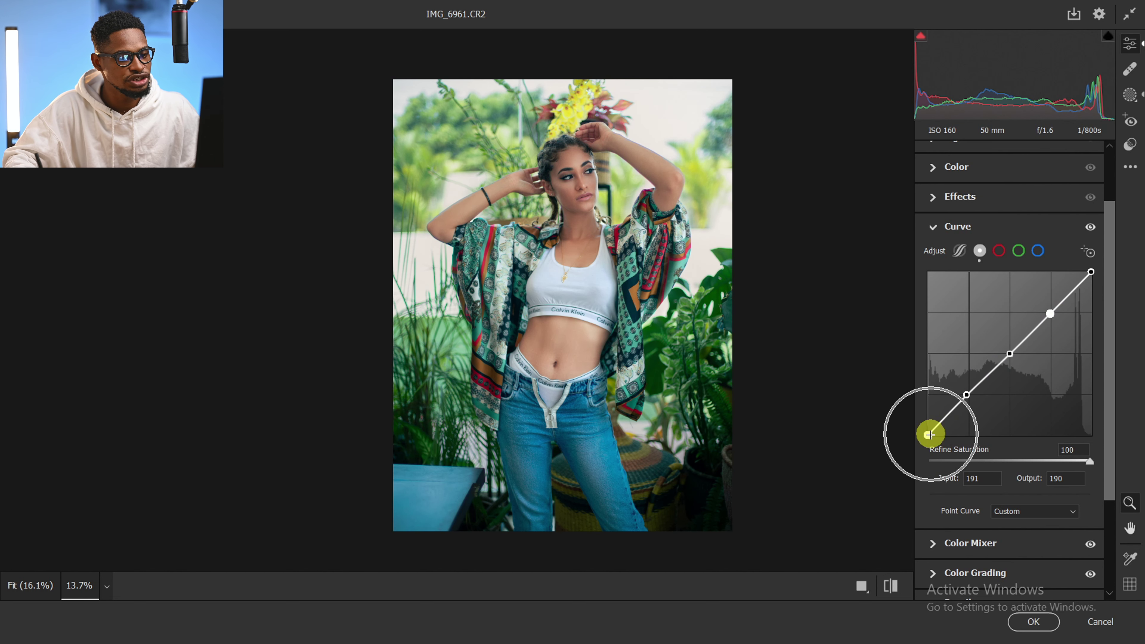
{"action": "left_click_drag", "start_coordinate": [929, 435], "coordinate": [928, 425]}
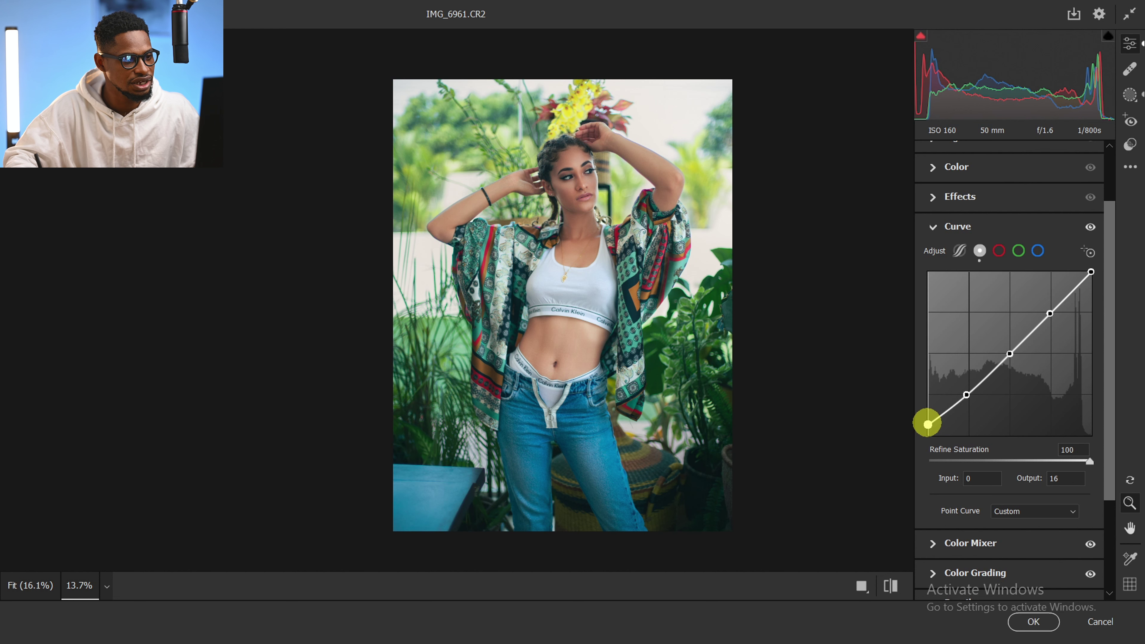
{"action": "left_click", "coordinate": [932, 229]}
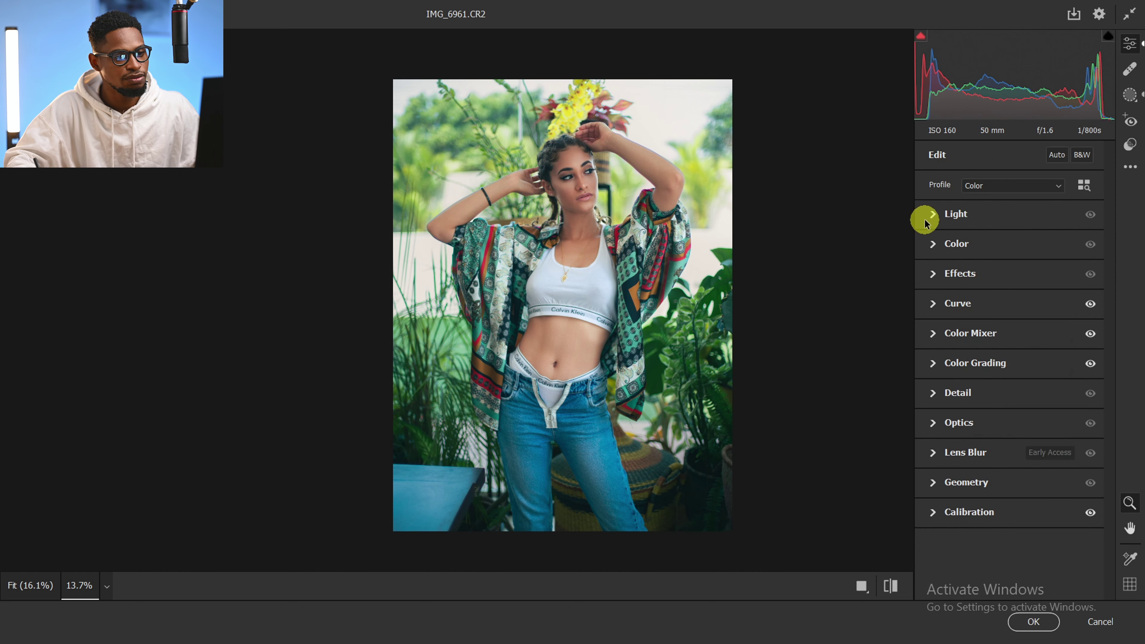
Set Effects to Texture +7 and Grain 5, checking the before/after view.
{"action": "left_click", "coordinate": [933, 272]}
{"action": "left_click_drag", "start_coordinate": [929, 531], "coordinate": [939, 531]}
{"action": "left_click", "coordinate": [892, 587]}
{"action": "left_click", "coordinate": [892, 586]}
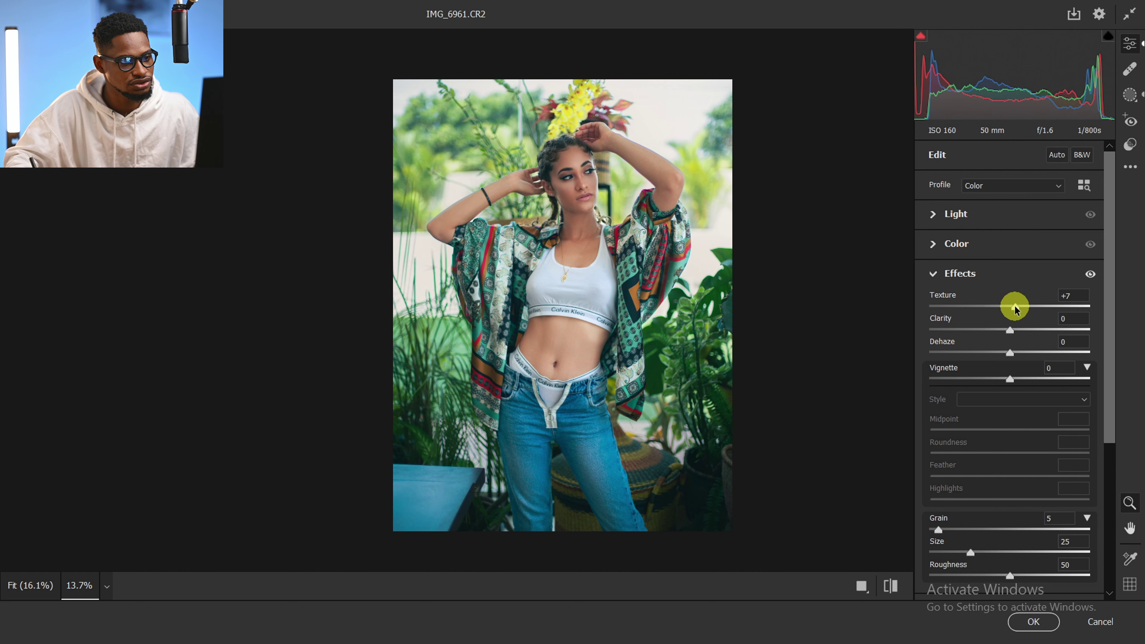
{"action": "left_click", "coordinate": [933, 274]}
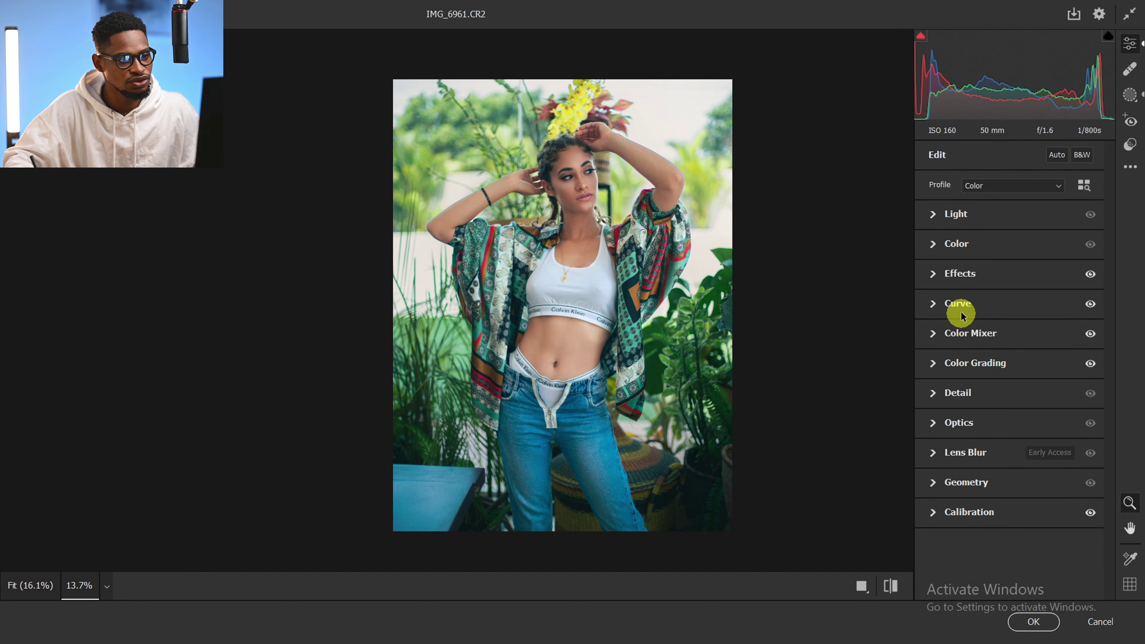
Raise Contrast to +5, compare before/after, and apply the Camera Raw Filter to Layer 2.
{"action": "left_click", "coordinate": [940, 216]}
{"action": "left_click_drag", "start_coordinate": [1010, 271], "coordinate": [1015, 272]}
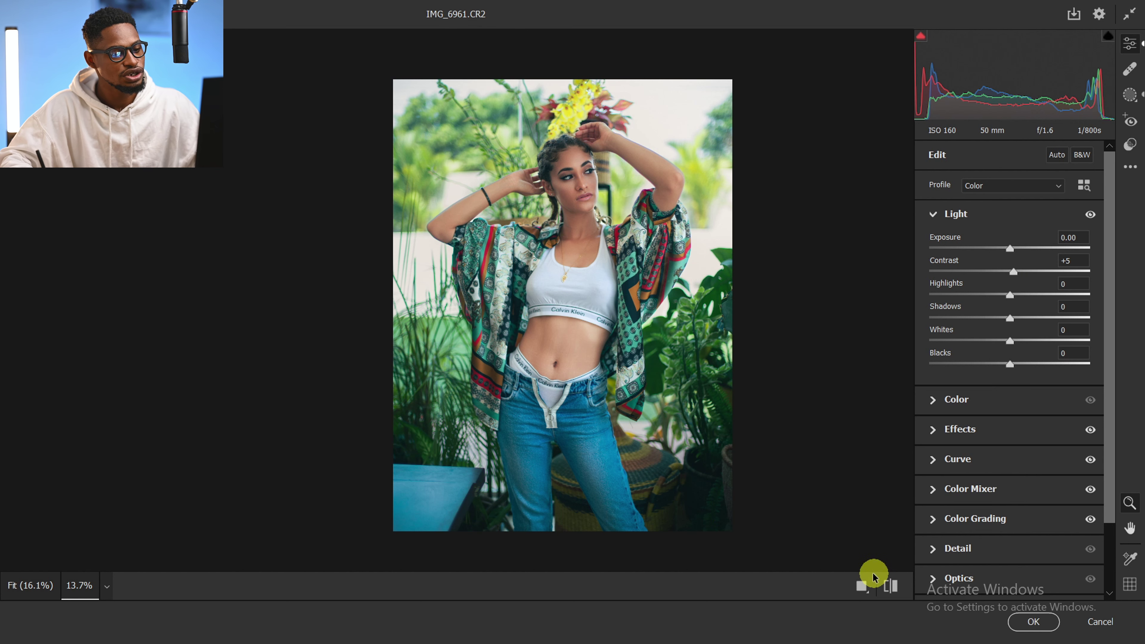
{"action": "left_click", "coordinate": [893, 586]}
{"action": "left_click", "coordinate": [895, 586]}
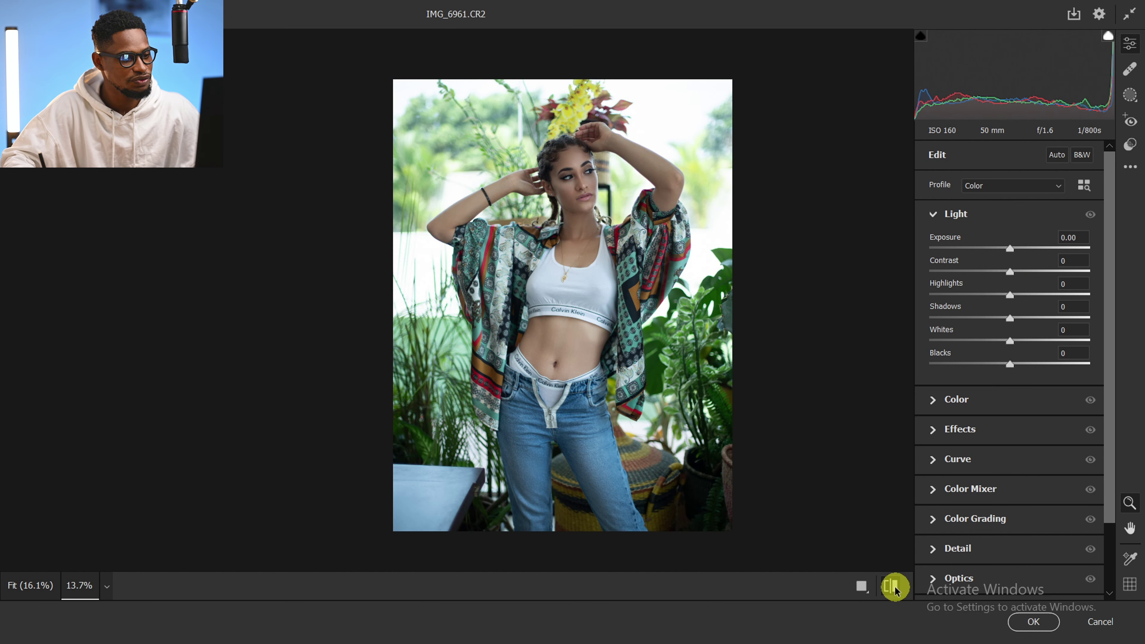
{"action": "left_click", "coordinate": [894, 586]}
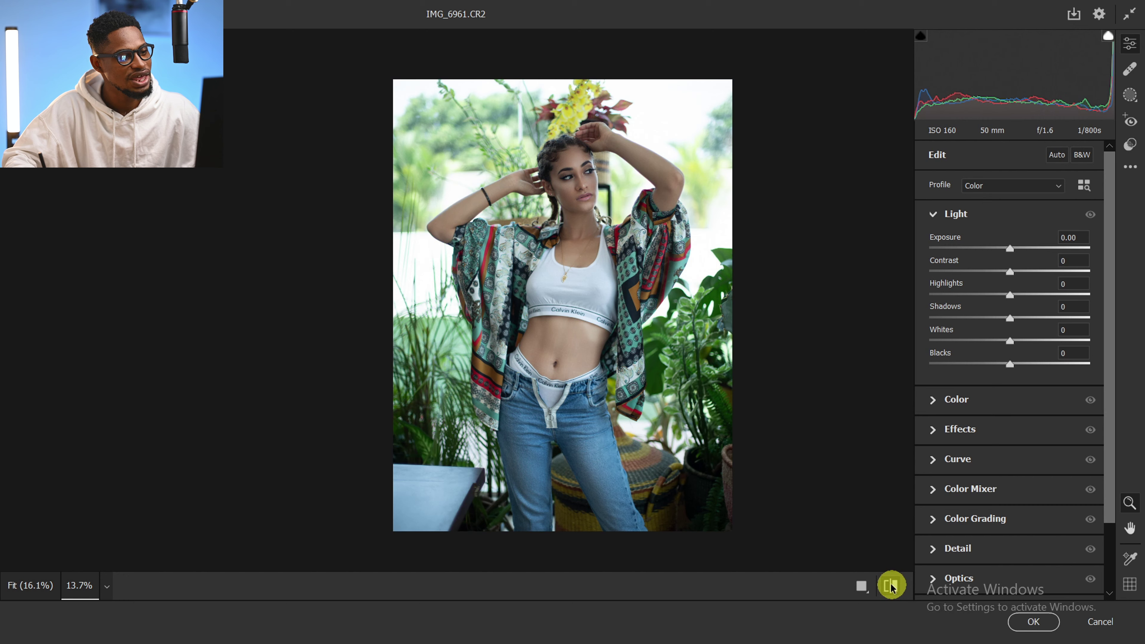
{"action": "left_click", "coordinate": [894, 586]}
{"action": "mouse_move", "coordinate": [576, 269]}
{"action": "left_mouse_down"}
{"action": "mouse_move", "coordinate": [626, 266]}
{"action": "mouse_move", "coordinate": [596, 269]}
{"action": "left_mouse_up"}
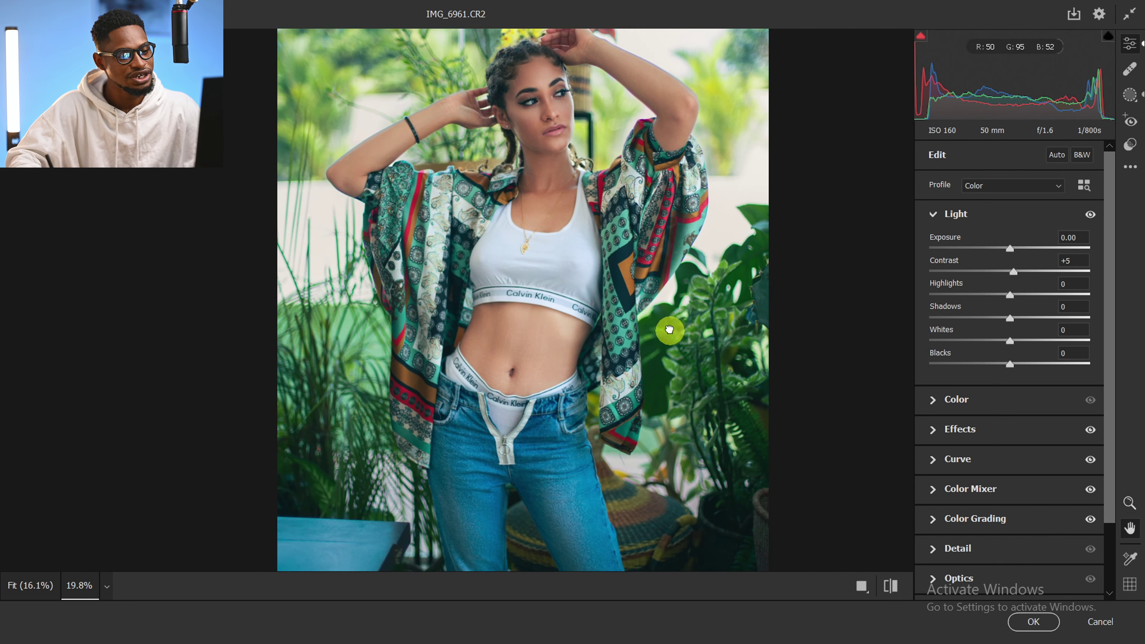
{"action": "left_click", "coordinate": [1033, 623]}
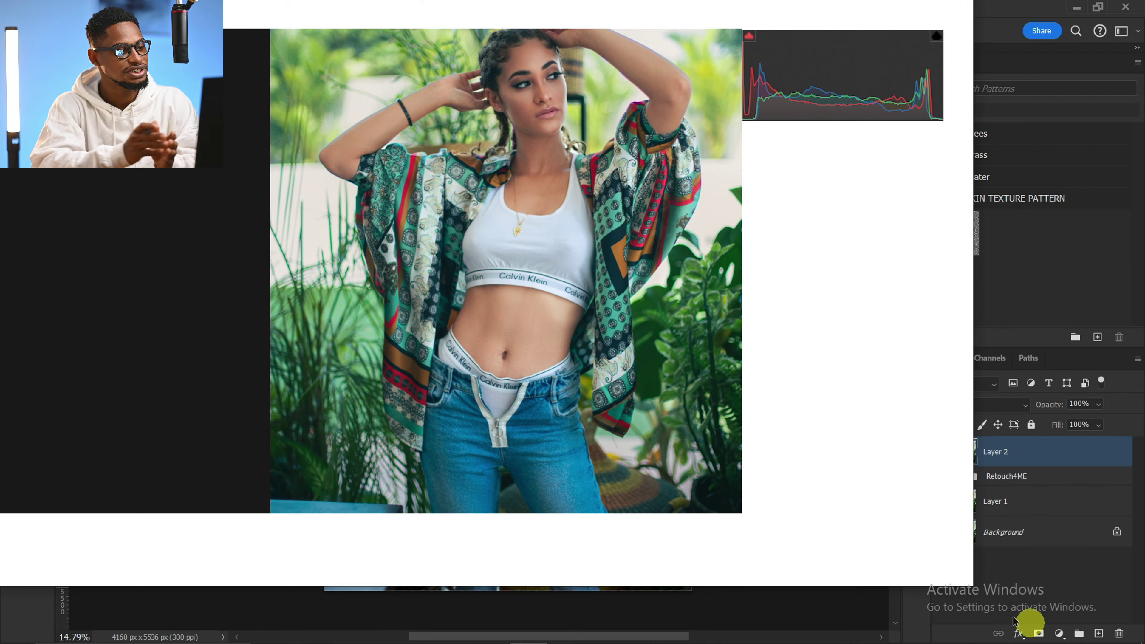
{"action": "left_click", "coordinate": [469, 411]}
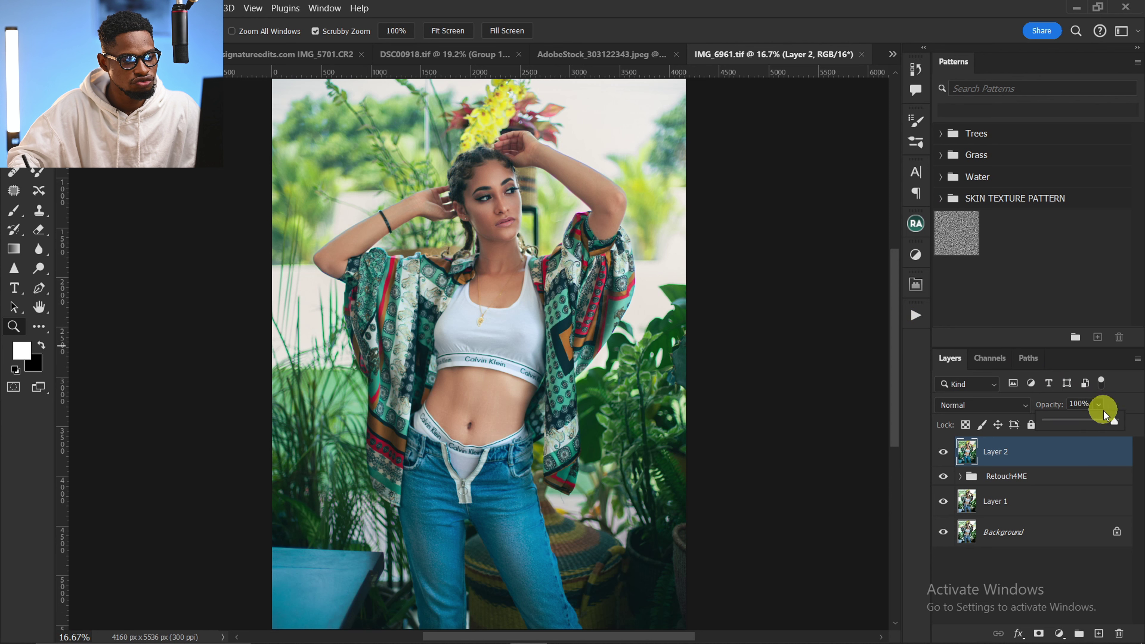
{"action": "left_click_drag", "start_coordinate": [1090, 423], "coordinate": [1115, 422]}
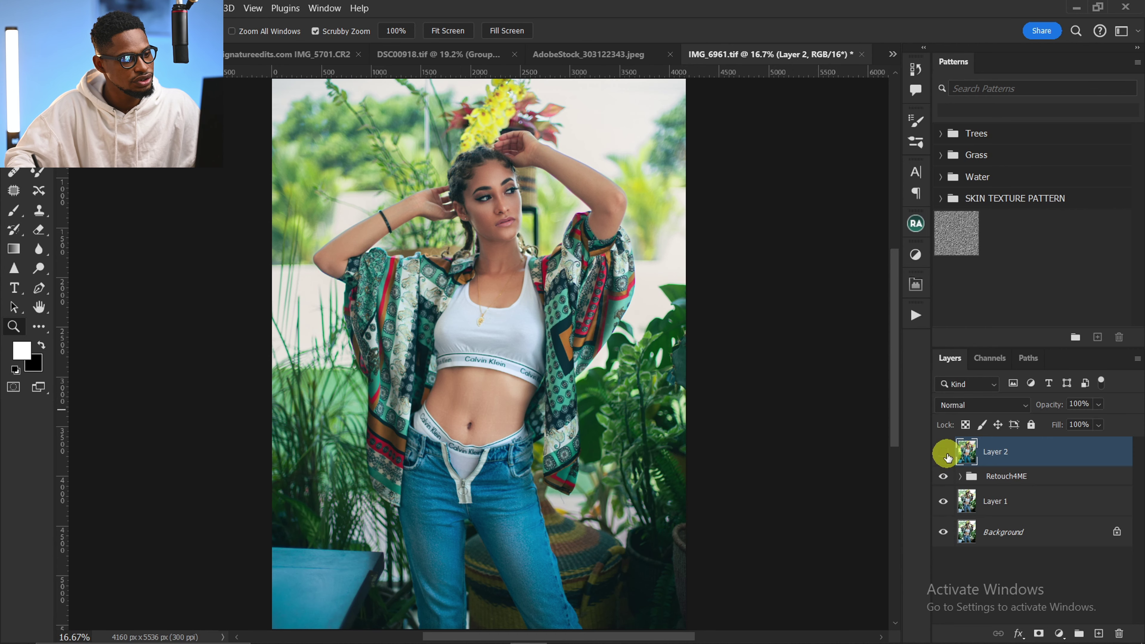
{"action": "left_click", "coordinate": [947, 455]}
{"action": "left_click", "coordinate": [948, 454]}
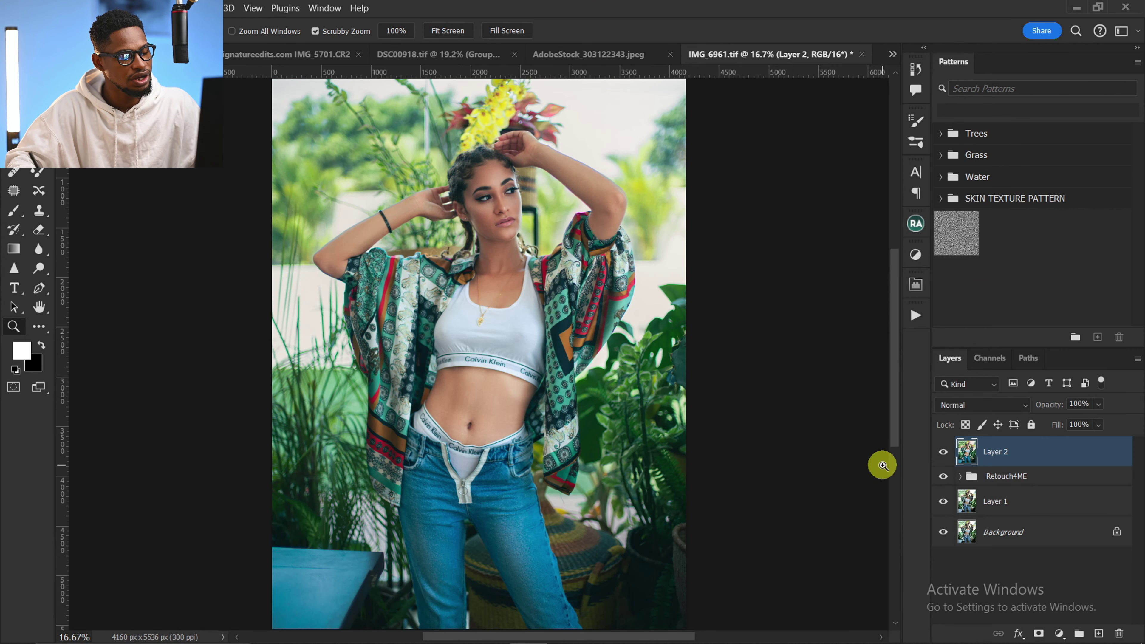